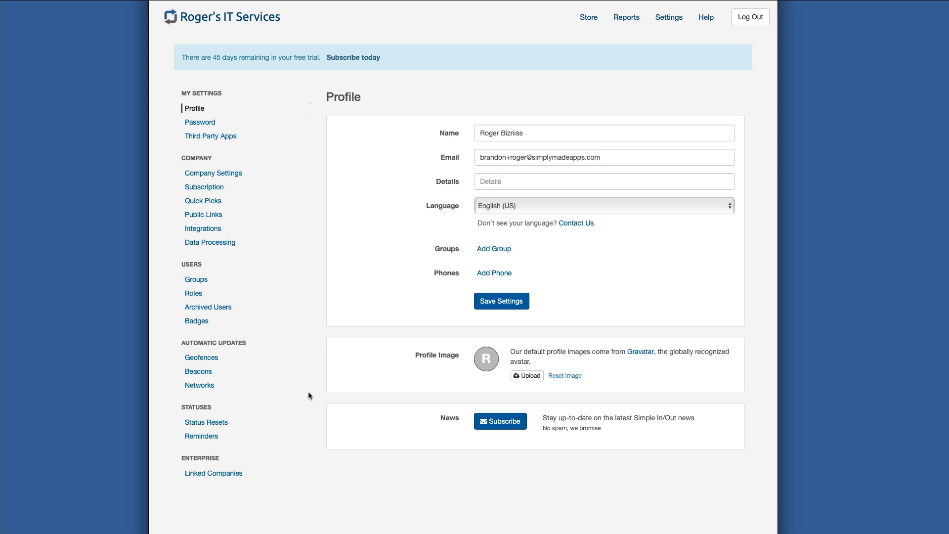
- Review the company settings and examine the permissions of the Regular User role without changing them
{"action": "left_click", "coordinate": [230, 176]}
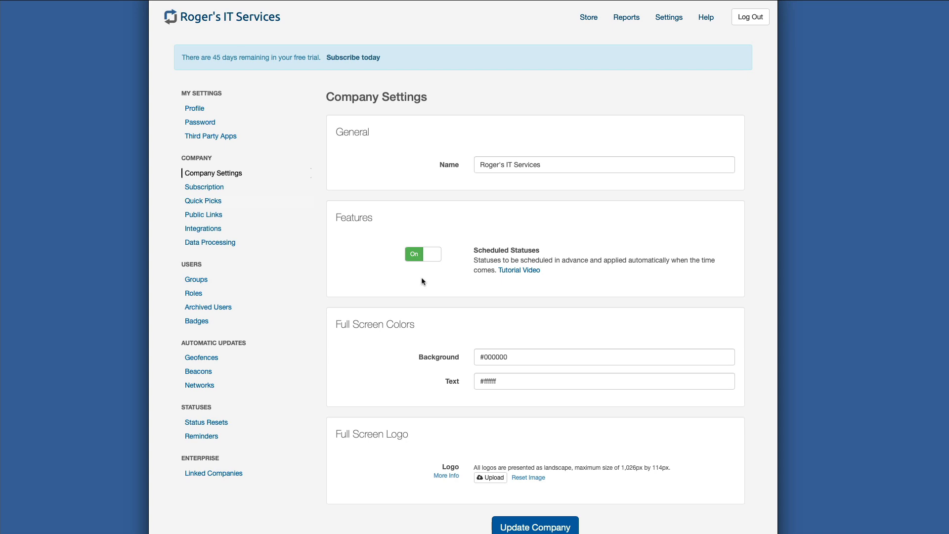
{"action": "left_click", "coordinate": [250, 295]}
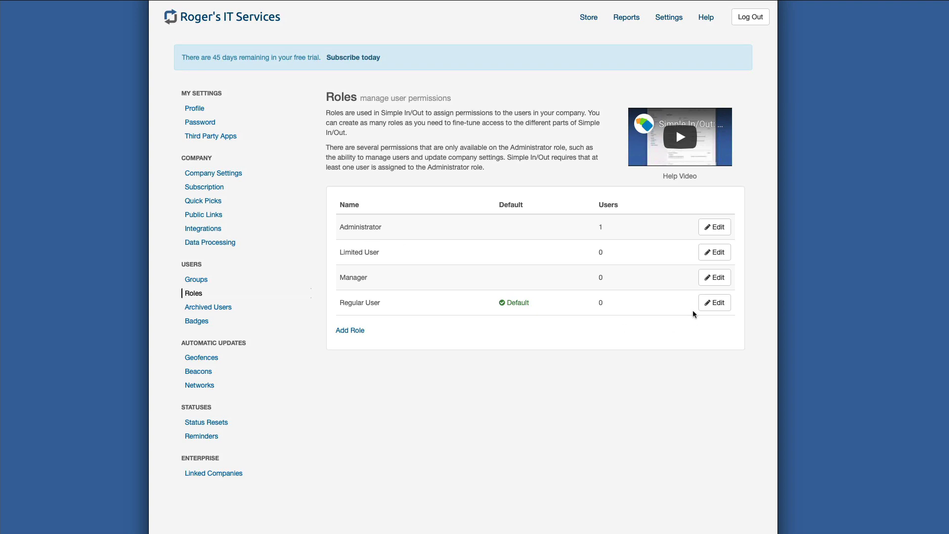
{"action": "left_click", "coordinate": [715, 303]}
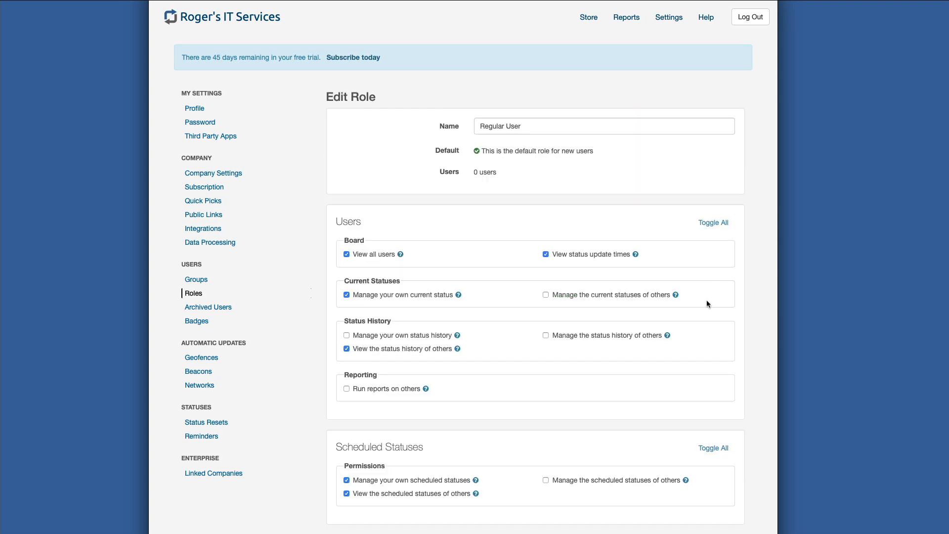
{"action": "scroll", "coordinate": [707, 300], "scroll_direction": "down", "scroll_amount": 5}
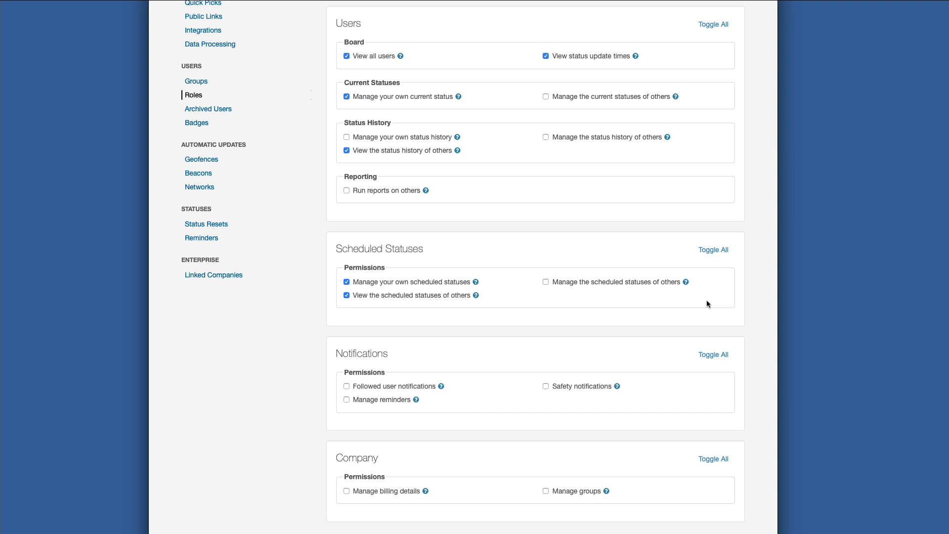
{"action": "scroll", "coordinate": [707, 301], "scroll_direction": "up", "scroll_amount": 5}
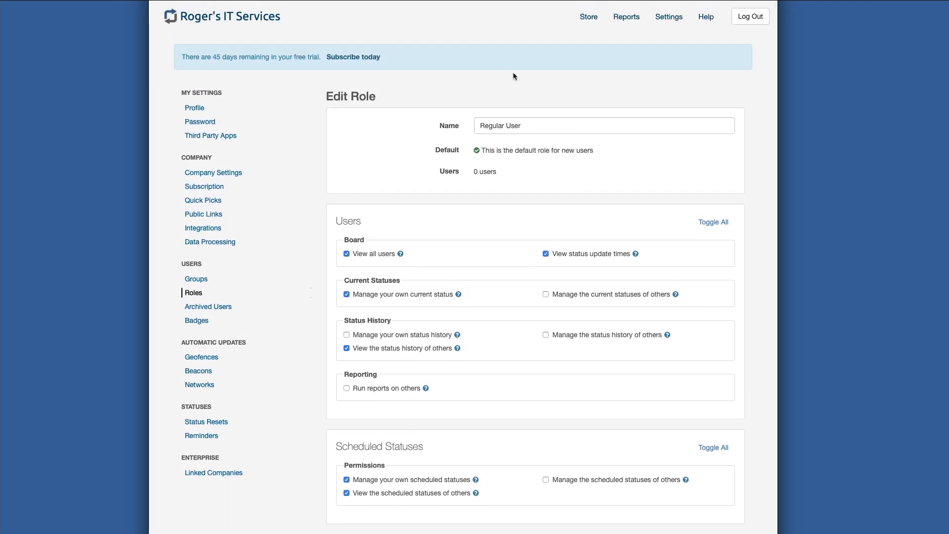
{"action": "left_click", "coordinate": [198, 294]}
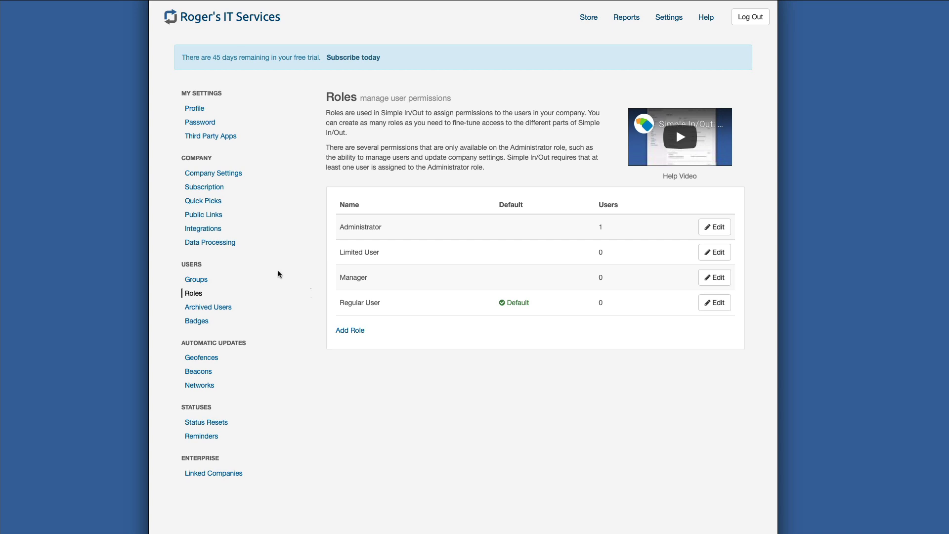
- Create a user group named "Overnight Employees" and save the groups
{"action": "left_click", "coordinate": [207, 280]}
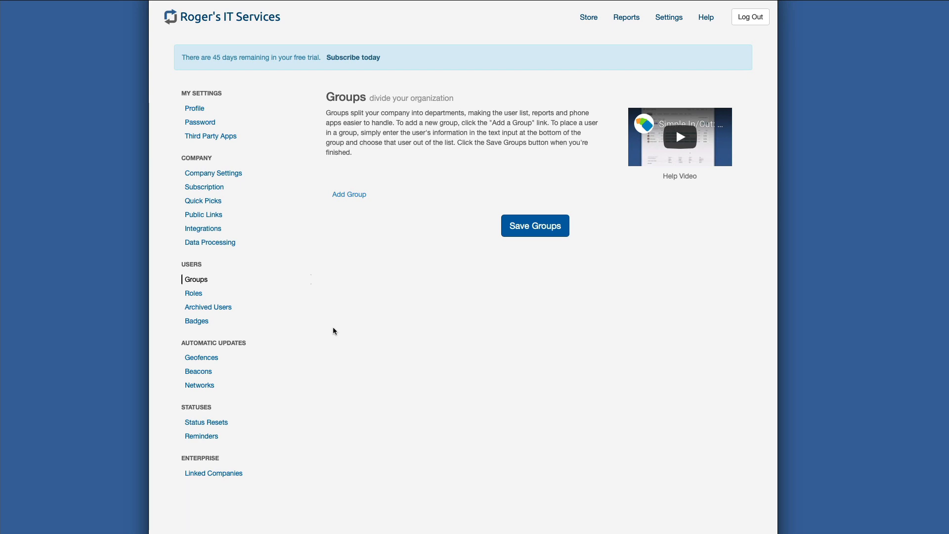
{"action": "left_click", "coordinate": [354, 196]}
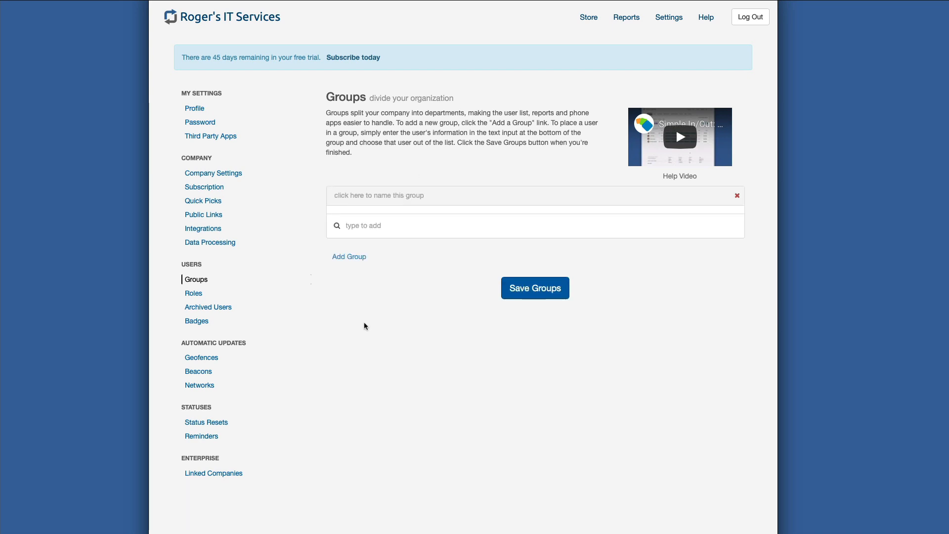
{"action": "left_click", "coordinate": [365, 197]}
{"action": "type", "text": "Overni"}
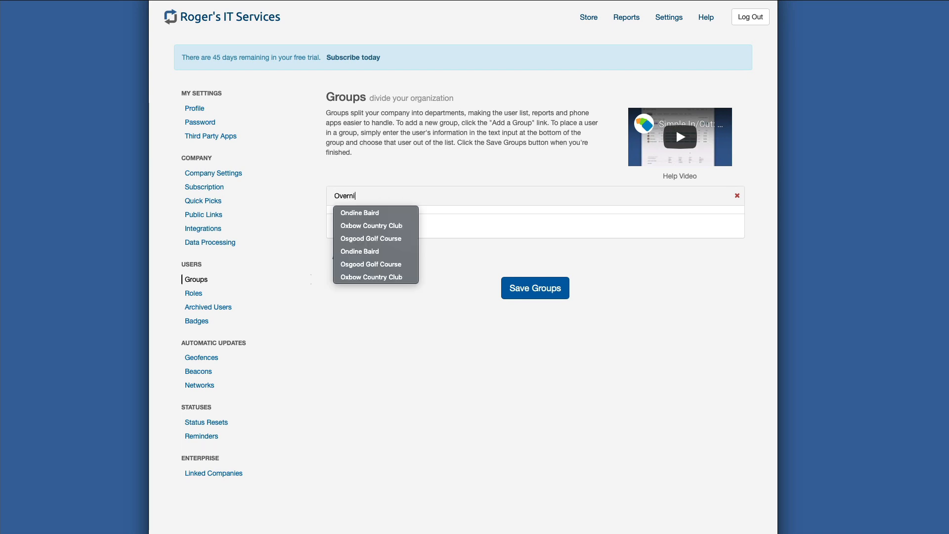
{"action": "type", "text": "ght Employees"}
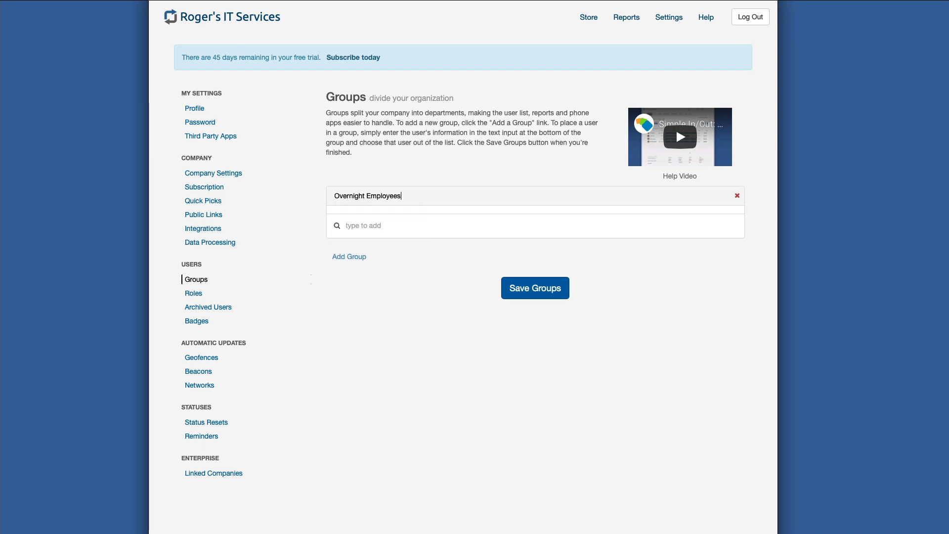
{"action": "left_click", "coordinate": [384, 225]}
{"action": "left_click", "coordinate": [522, 285]}
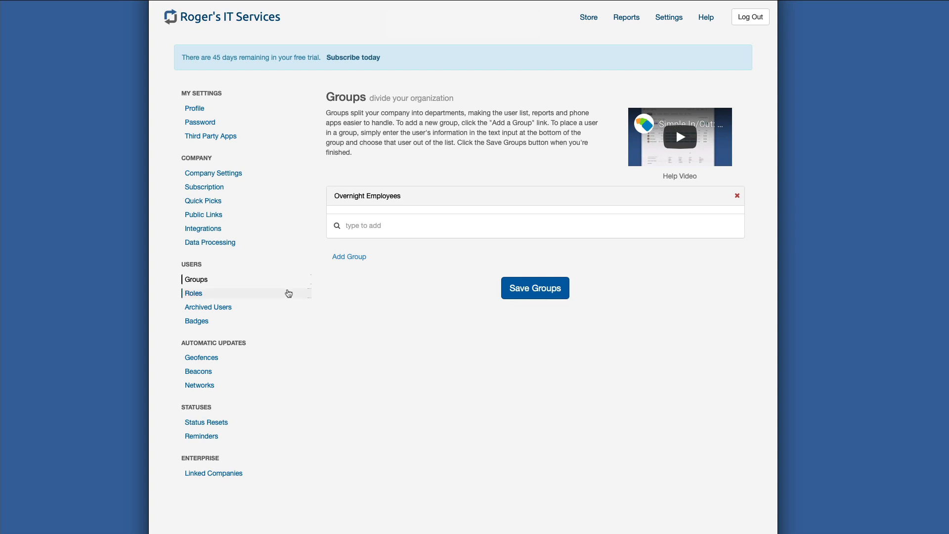
- Add a company quick pick with status In and the comment "In the Monday Meeting"
{"action": "left_click", "coordinate": [217, 201]}
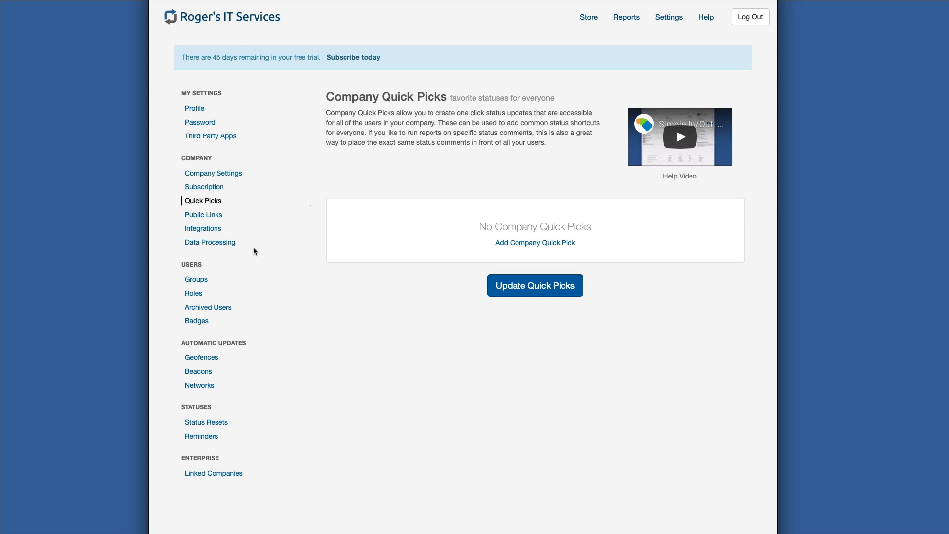
{"action": "left_click", "coordinate": [514, 244]}
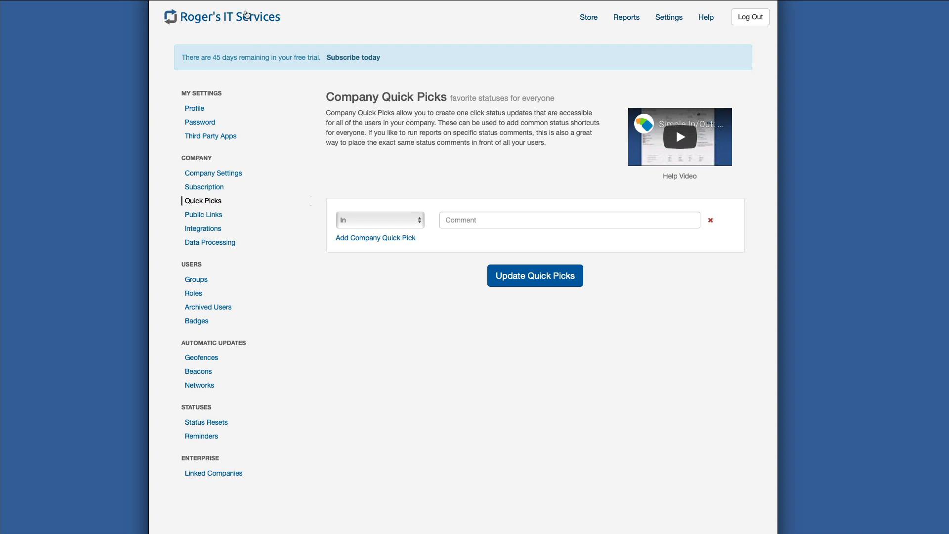
{"action": "left_click", "coordinate": [471, 220]}
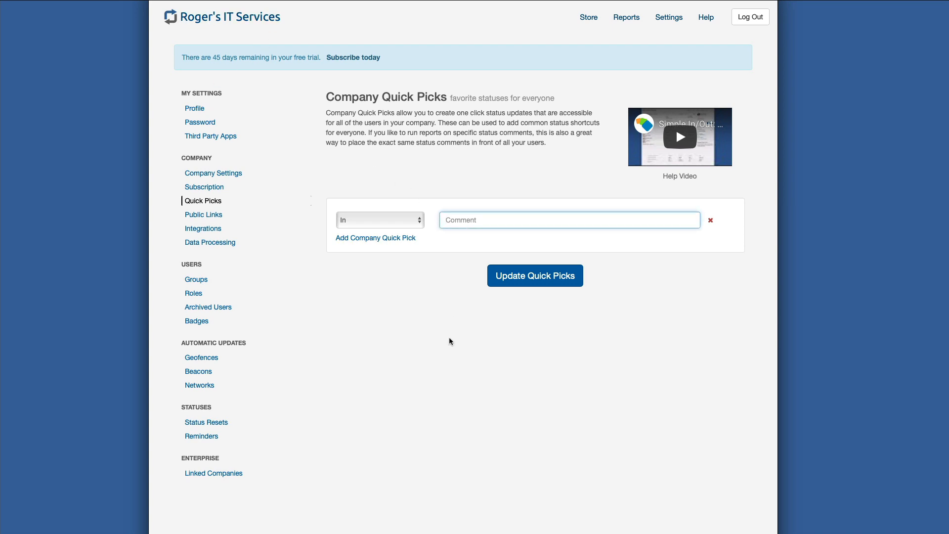
{"action": "type", "text": "In the Monday Meeting"}
{"action": "left_click", "coordinate": [407, 366]}
- Add a second company quick pick with status Out and the comment "At Lunch"
{"action": "left_click", "coordinate": [381, 238]}
{"action": "left_click", "coordinate": [368, 241]}
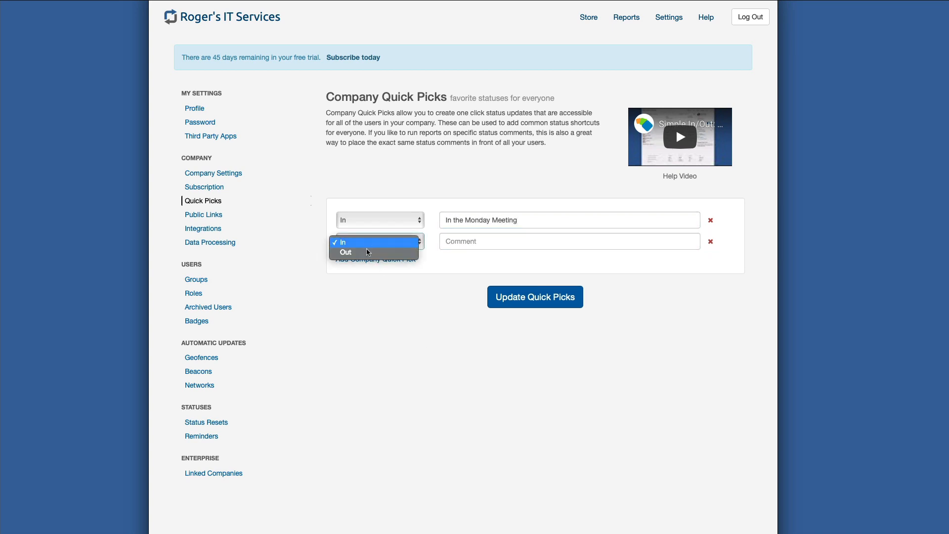
{"action": "left_click", "coordinate": [368, 253]}
{"action": "left_click", "coordinate": [461, 242]}
{"action": "type", "text": "A"}
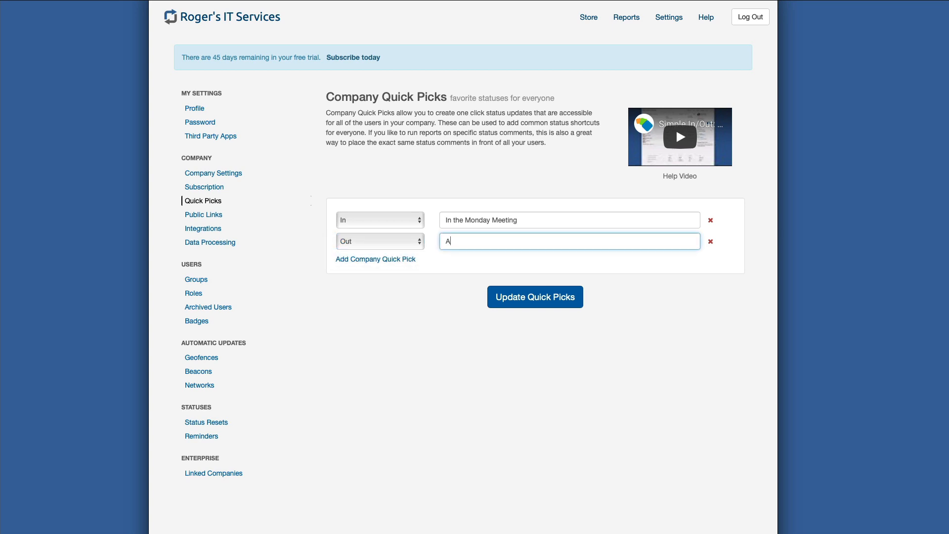
{"action": "type", "text": "t Lunch"}
- Add a third company quick pick with status Out and the comment "Vacation"
{"action": "left_click", "coordinate": [395, 259]}
{"action": "left_click", "coordinate": [397, 263]}
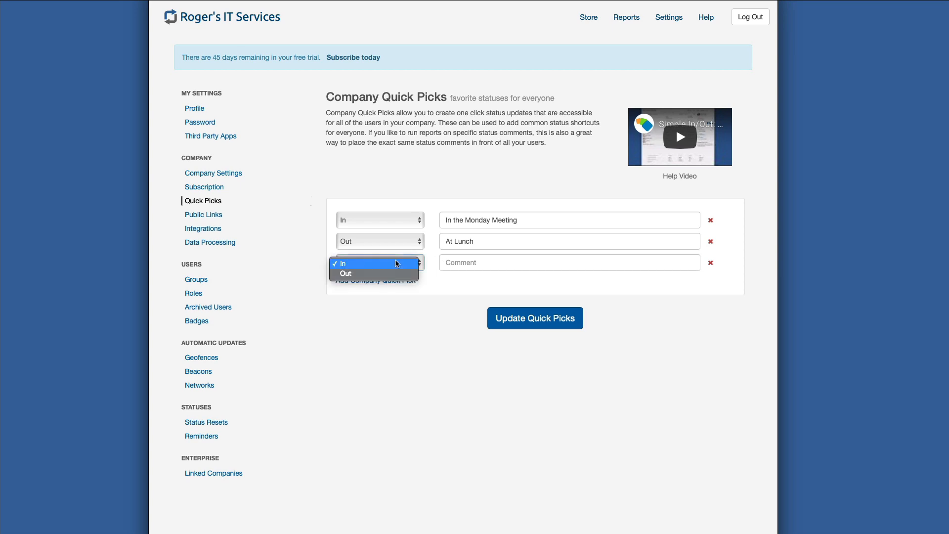
{"action": "left_click", "coordinate": [397, 275]}
{"action": "left_click", "coordinate": [462, 262]}
{"action": "type", "text": "Va"}
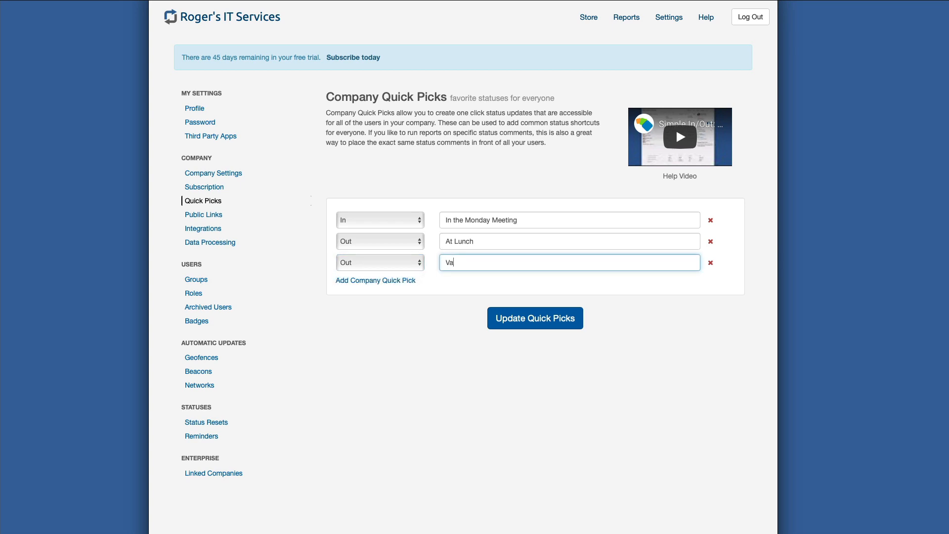
{"action": "type", "text": "cation"}
- Add a fourth company quick pick with status Out and the comment "Done for the day", and save the quick picks
{"action": "left_click", "coordinate": [406, 280]}
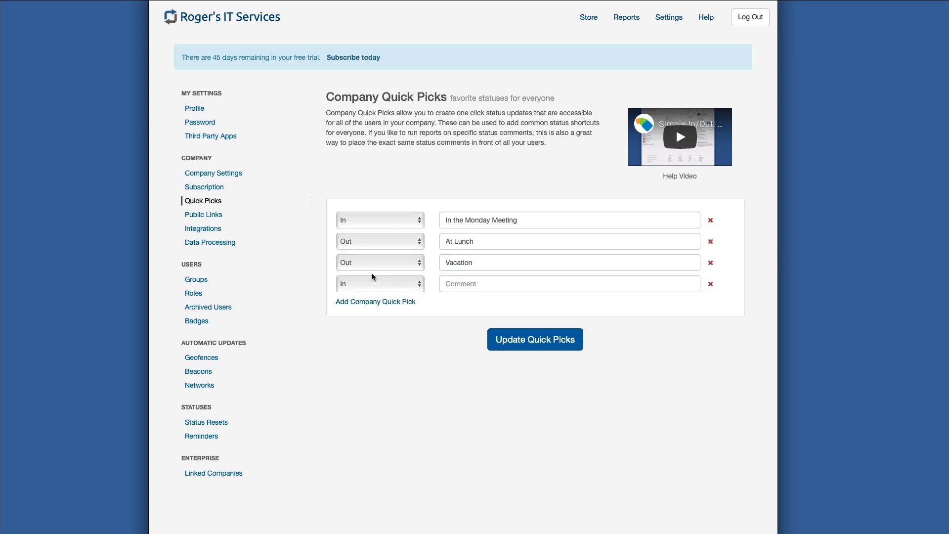
{"action": "left_click", "coordinate": [373, 284]}
{"action": "left_click", "coordinate": [366, 294]}
{"action": "left_click", "coordinate": [454, 285]}
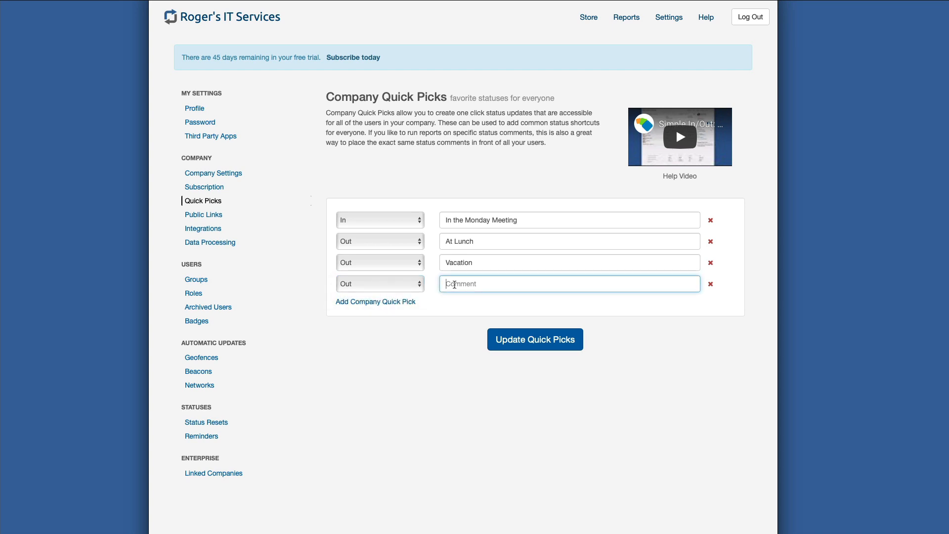
{"action": "type", "text": "Done for the day"}
{"action": "left_click", "coordinate": [435, 319]}
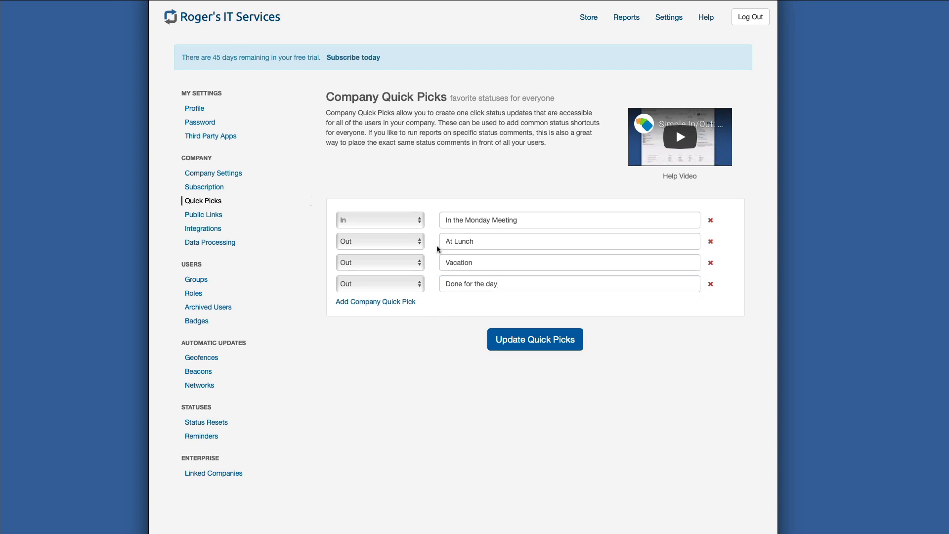
{"action": "left_click", "coordinate": [519, 349]}
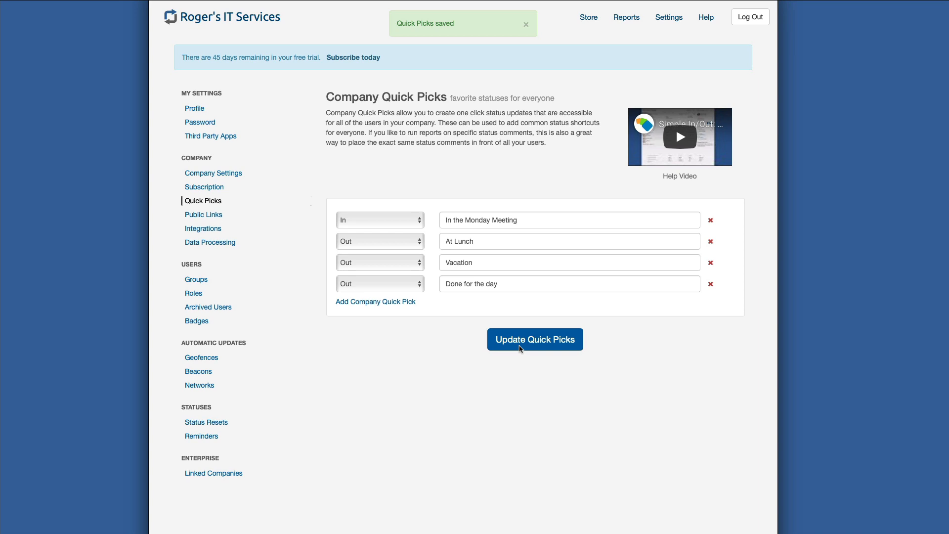
{"action": "left_click", "coordinate": [520, 348]}
- Return to the status board and update your own status with the "In the Monday Meeting" company favorite
{"action": "left_click", "coordinate": [232, 24]}
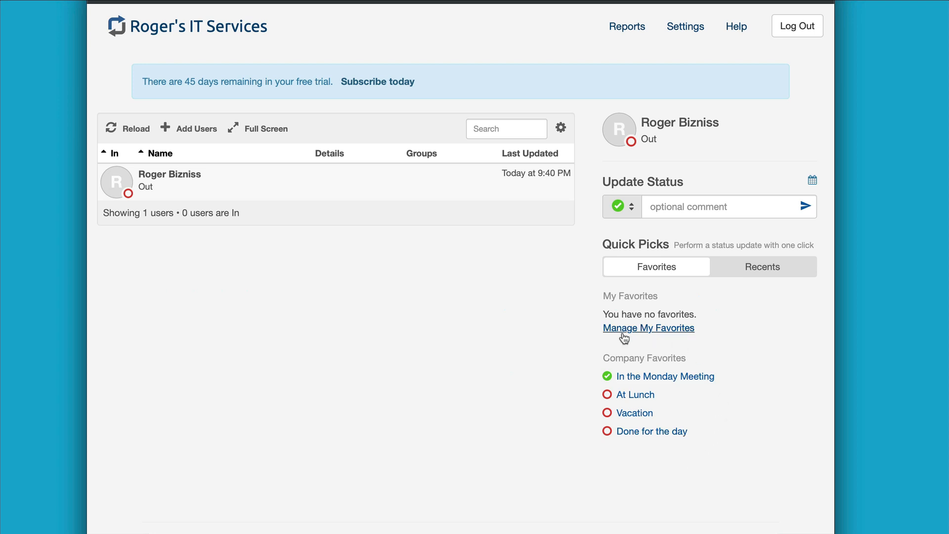
{"action": "left_click", "coordinate": [631, 381]}
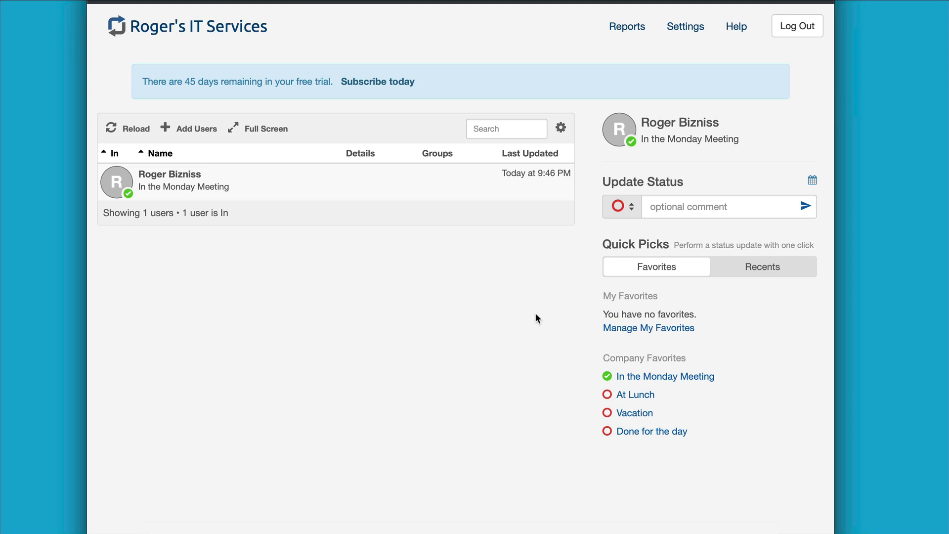
- Start a new geofence in the automatic update settings and name it "Office"
{"action": "left_click", "coordinate": [686, 27]}
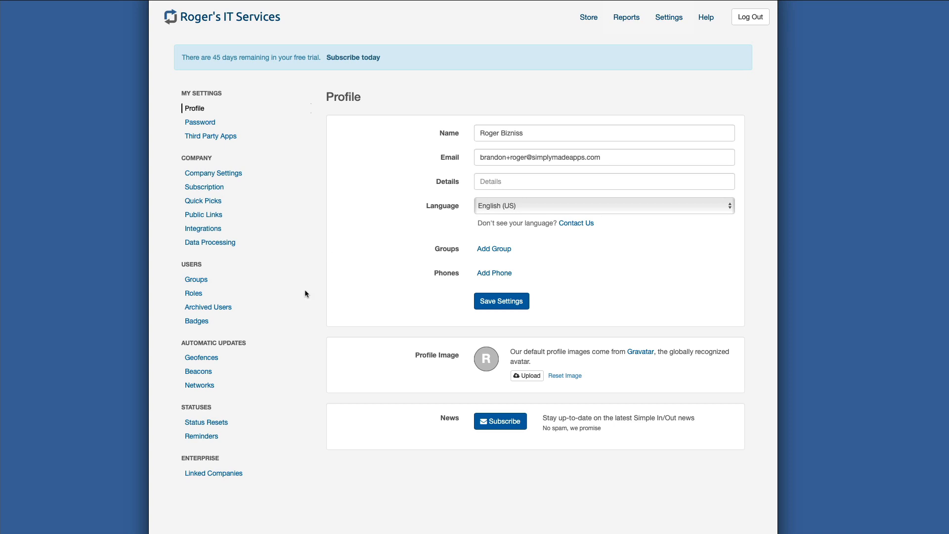
{"action": "left_click", "coordinate": [200, 361]}
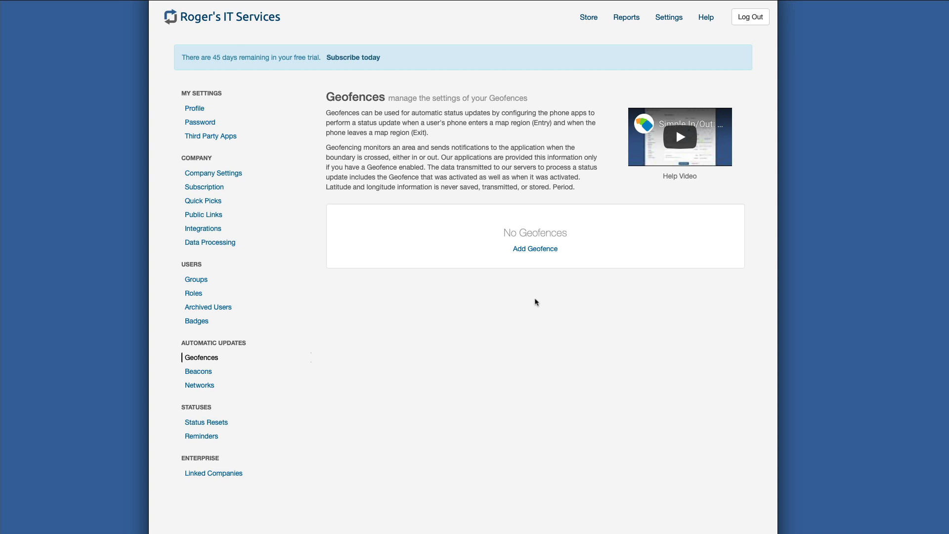
{"action": "left_click", "coordinate": [528, 254]}
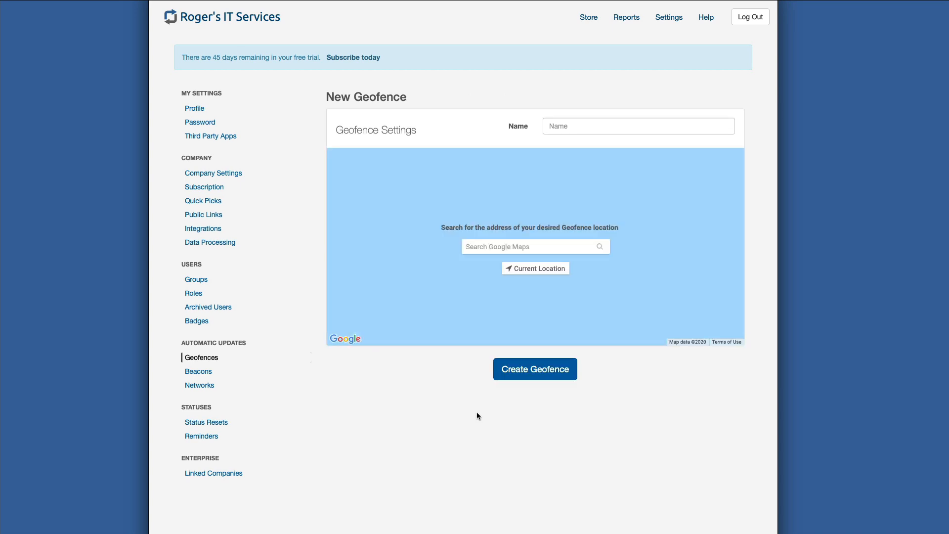
{"action": "left_click", "coordinate": [558, 132]}
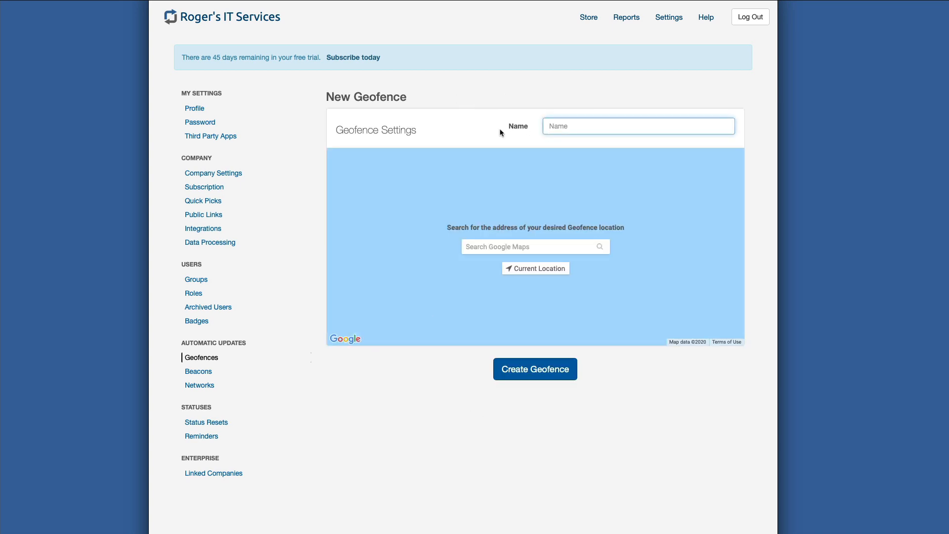
{"action": "type", "text": "Office"}
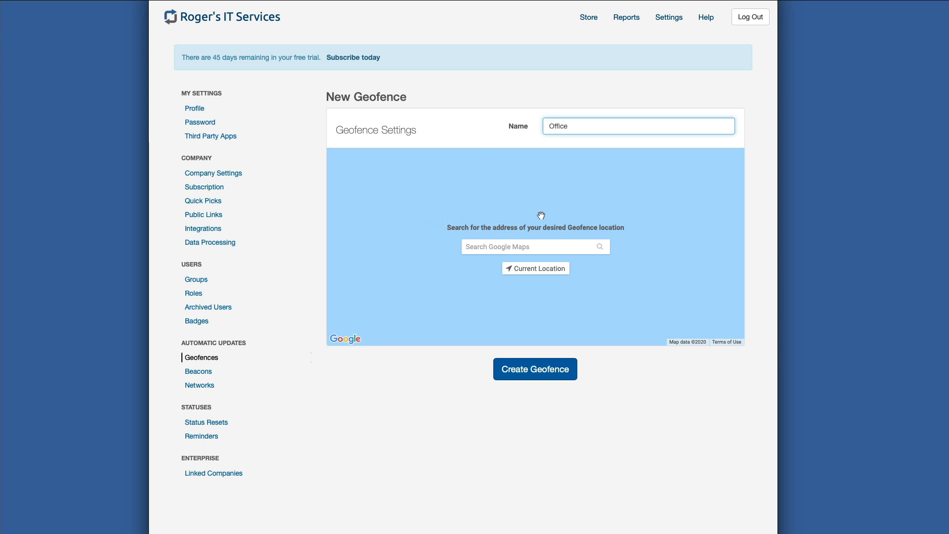
- Place the geofence by searching the map for "mall" and choosing GameStop, adjust its circle to cover Starbucks and Target, and create it
{"action": "left_click", "coordinate": [481, 244]}
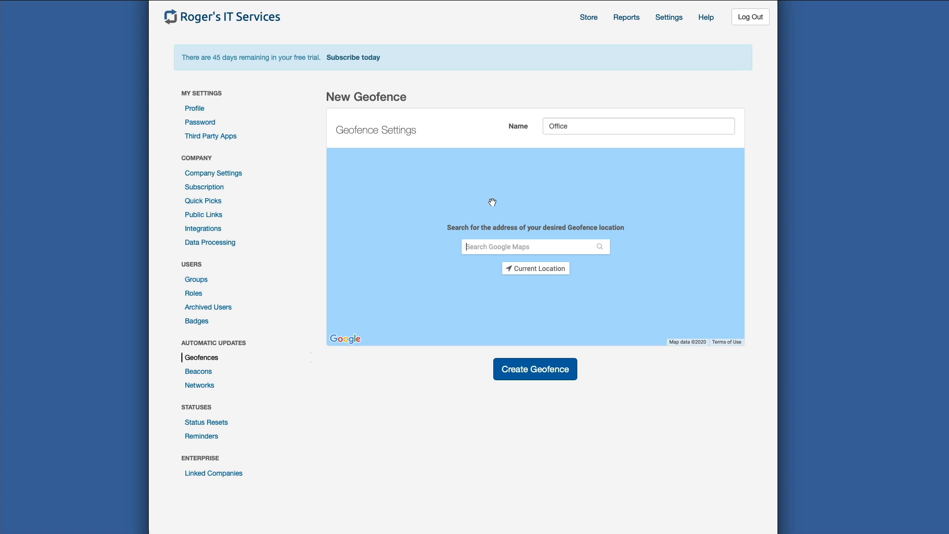
{"action": "type", "text": "mall"}
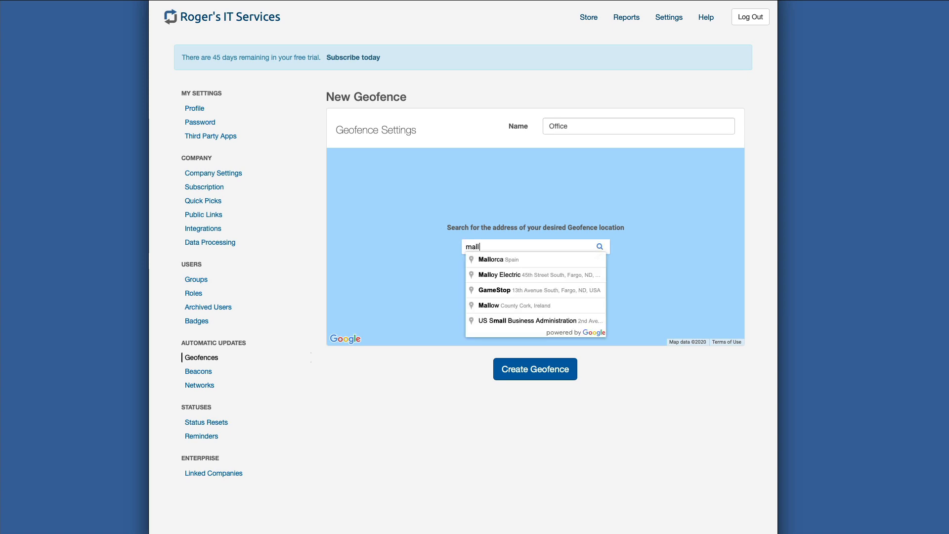
{"action": "left_click", "coordinate": [520, 290]}
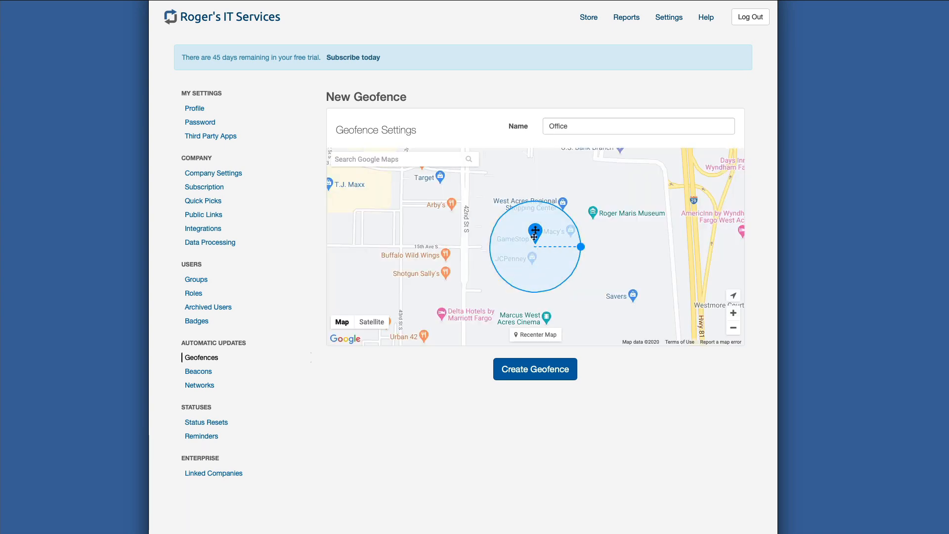
{"action": "mouse_move", "coordinate": [534, 237]}
{"action": "left_mouse_down"}
{"action": "mouse_move", "coordinate": [469, 212]}
{"action": "mouse_move", "coordinate": [435, 214]}
{"action": "mouse_move", "coordinate": [482, 203]}
{"action": "mouse_move", "coordinate": [544, 211]}
{"action": "mouse_move", "coordinate": [671, 270]}
{"action": "mouse_move", "coordinate": [622, 287]}
{"action": "mouse_move", "coordinate": [569, 229]}
{"action": "mouse_move", "coordinate": [558, 229]}
{"action": "mouse_move", "coordinate": [622, 238]}
{"action": "left_mouse_up"}
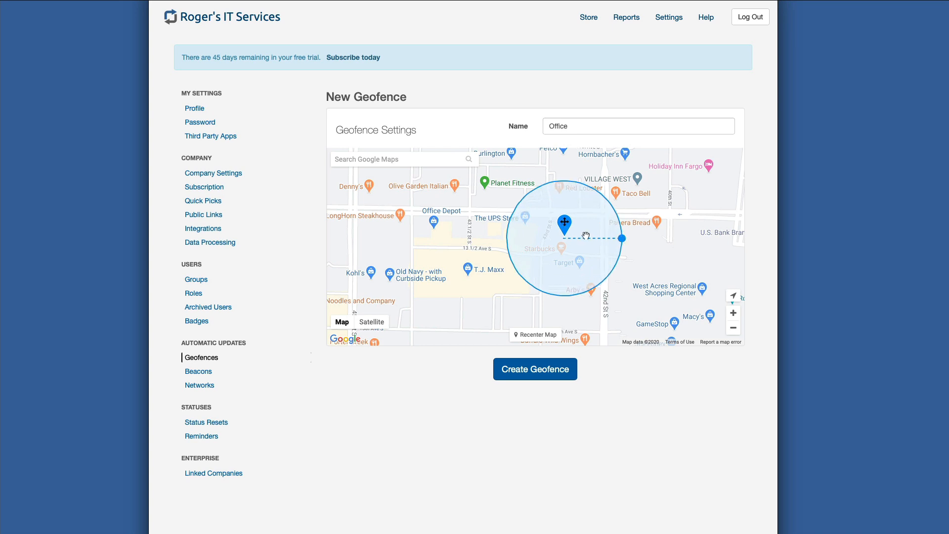
{"action": "left_click", "coordinate": [525, 370]}
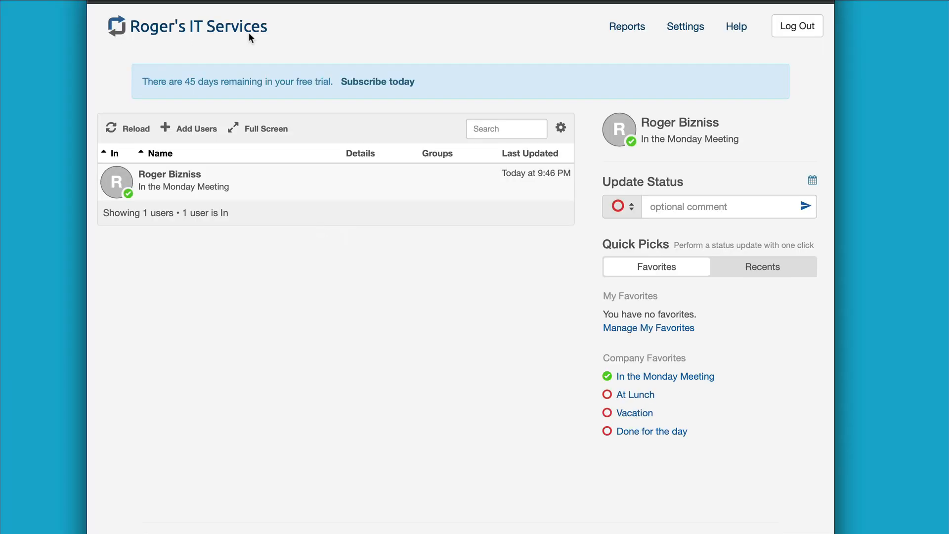
- Open the Add Users page and review the options for adding multiple users and inviting users
{"action": "left_click", "coordinate": [193, 129]}
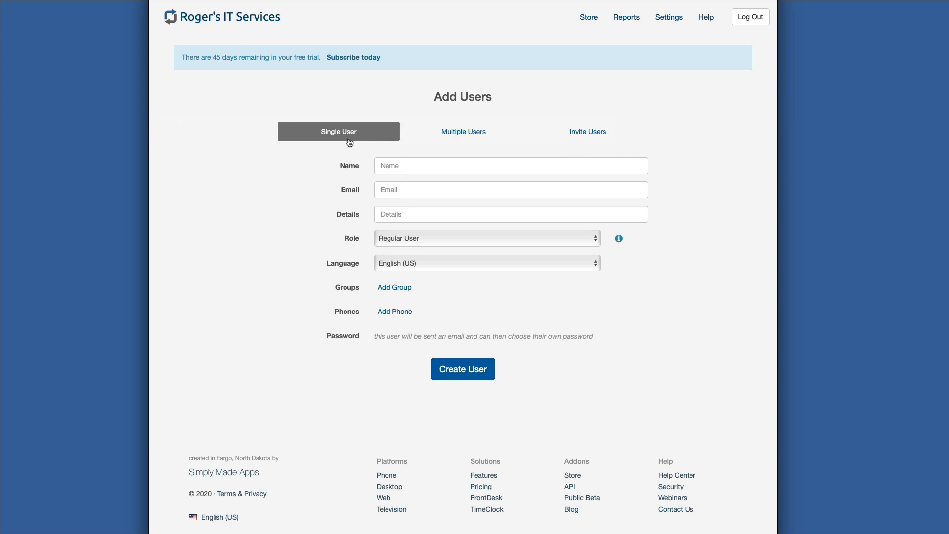
{"action": "left_click", "coordinate": [445, 137]}
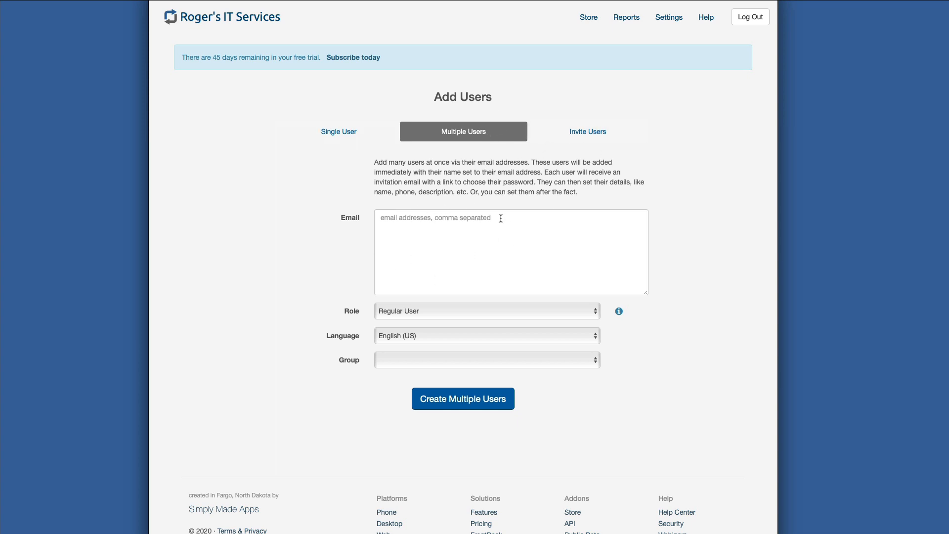
{"action": "left_click", "coordinate": [584, 135]}
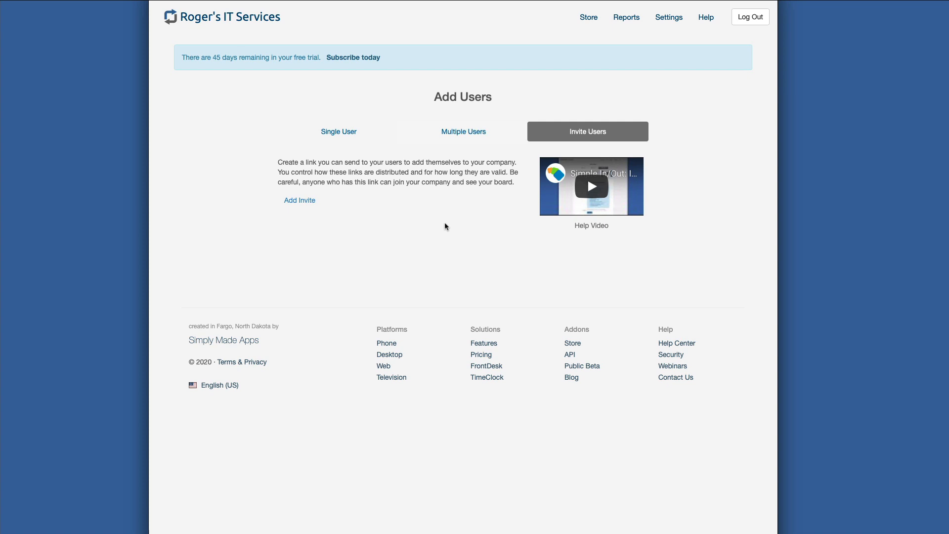
- Start adding a single user and fill in the new user's full name and e-mail address
{"action": "left_click", "coordinate": [340, 133]}
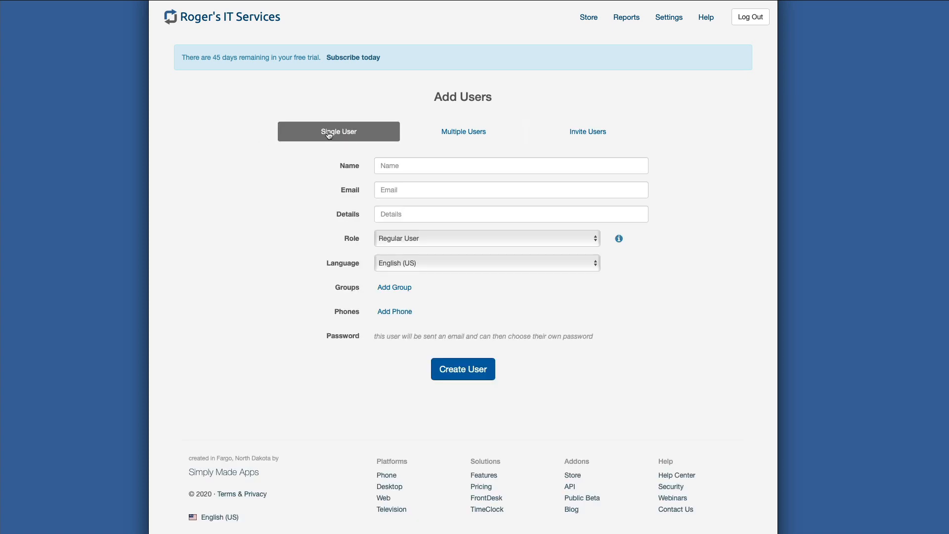
{"action": "left_click", "coordinate": [410, 165]}
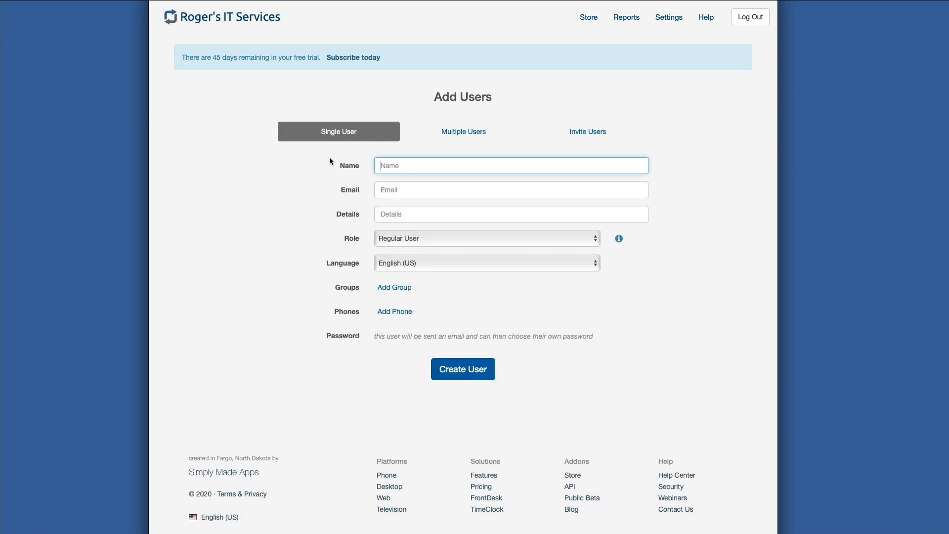
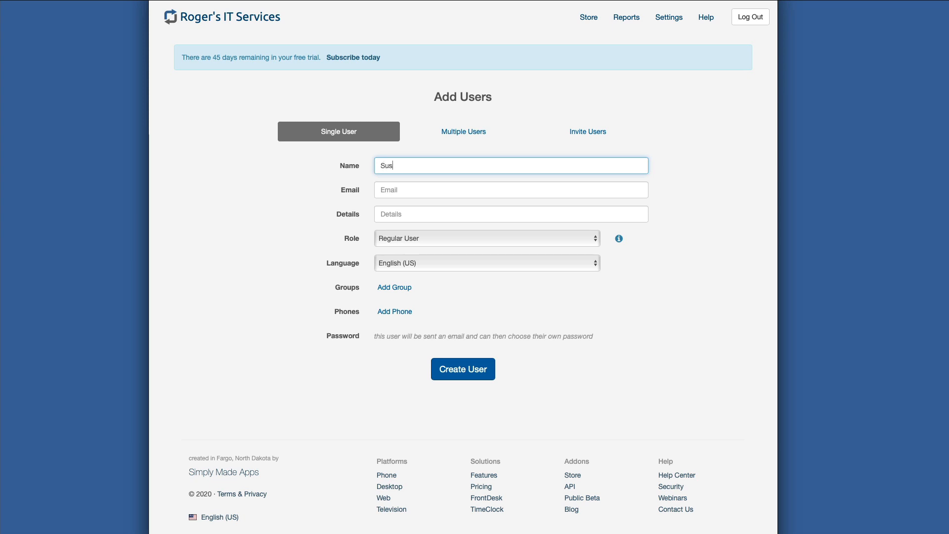
{"action": "key", "text": "Tab"}
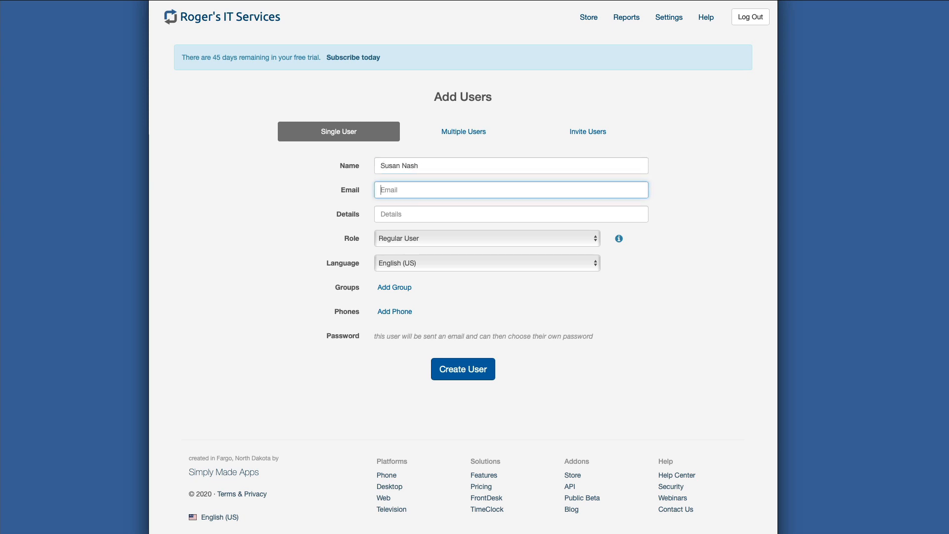
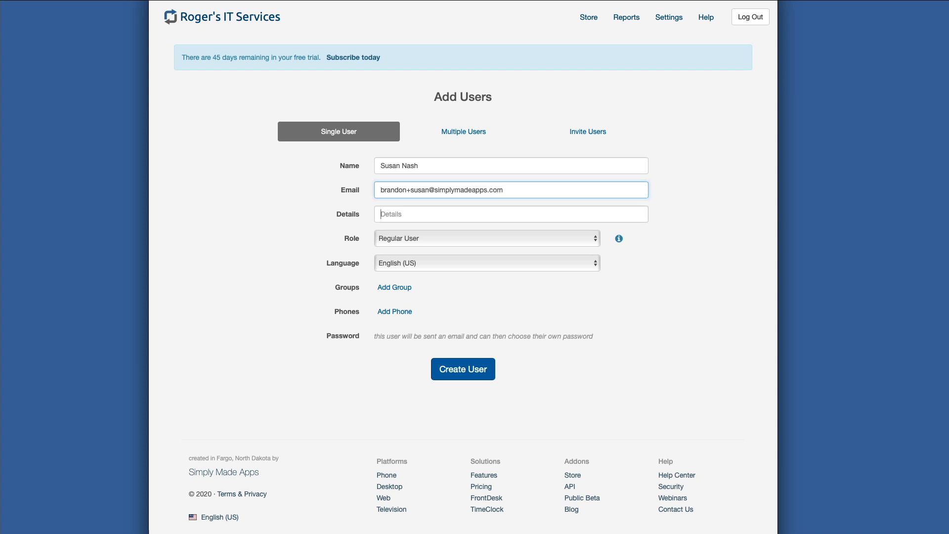
{"action": "key", "text": "Tab"}
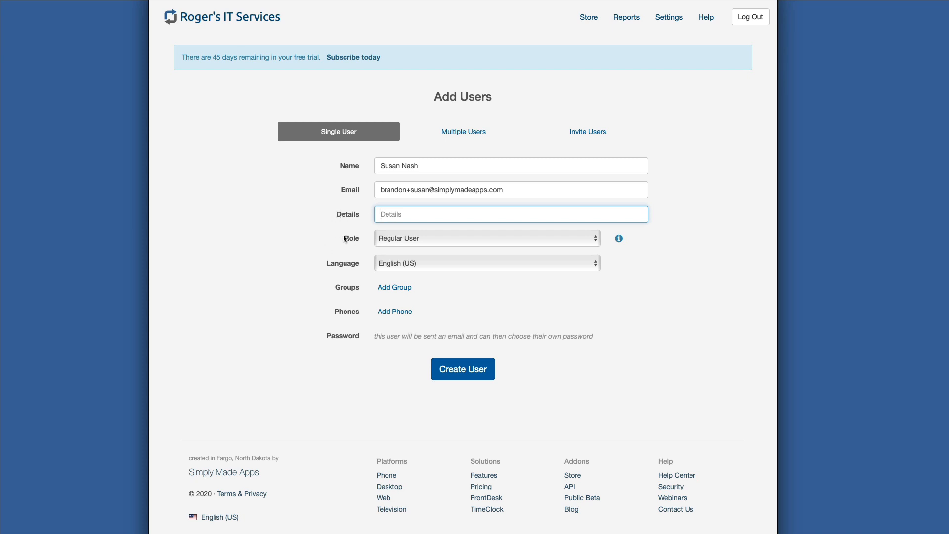
- Review the available roles for the new user and the permissions of the Regular User role, keeping Regular User selected
{"action": "left_click", "coordinate": [406, 242]}
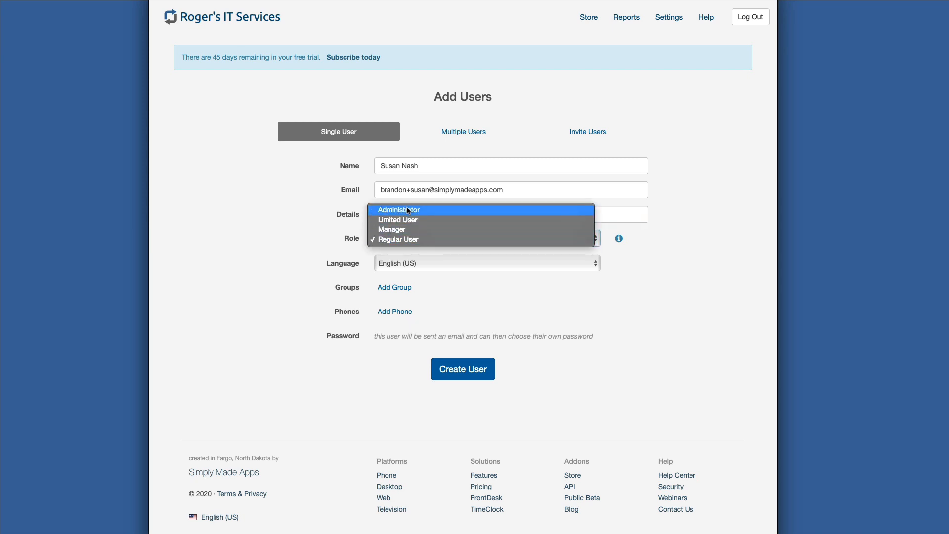
{"action": "left_click", "coordinate": [408, 253]}
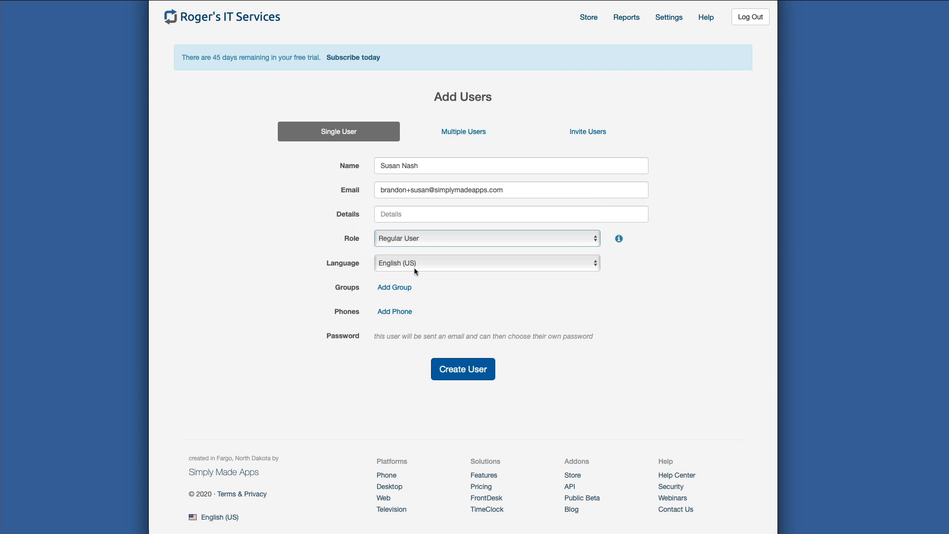
{"action": "left_click", "coordinate": [618, 240]}
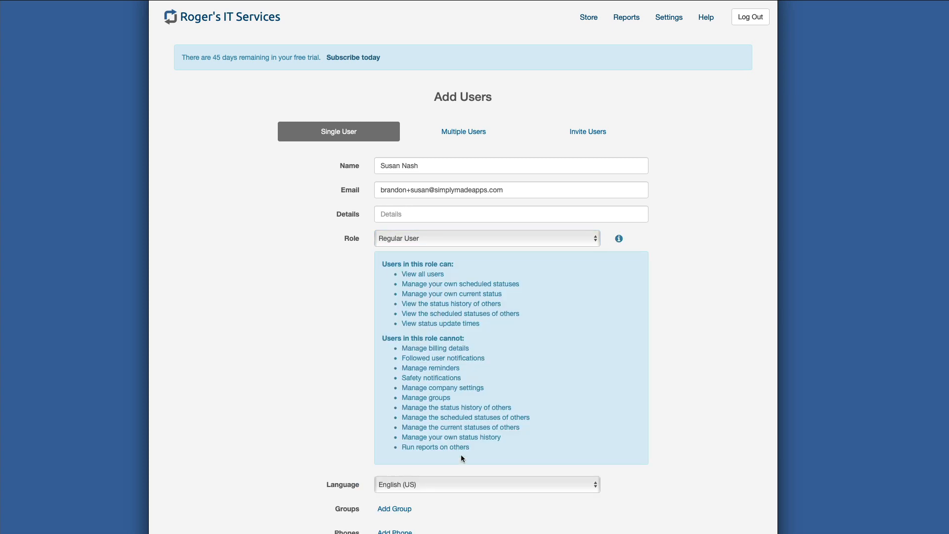
{"action": "left_click", "coordinate": [619, 239]}
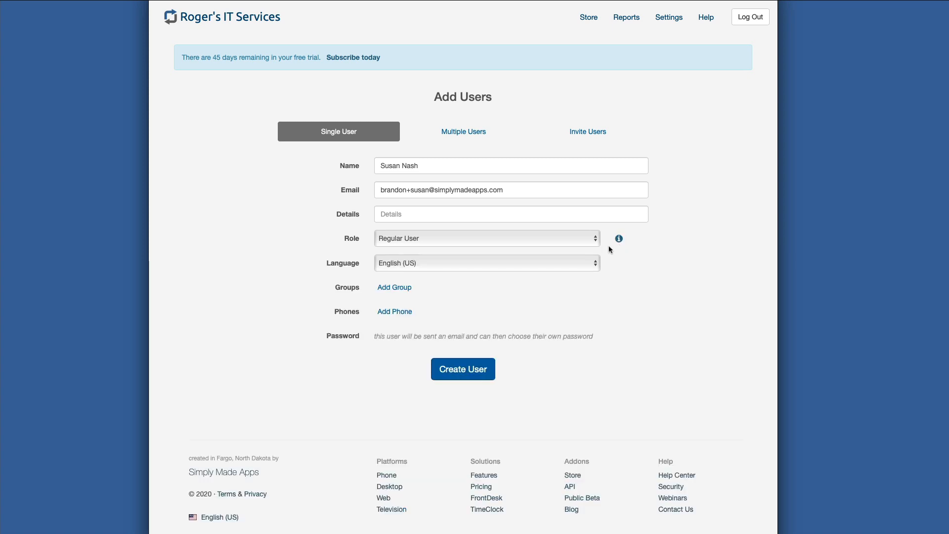
- Assign the new user to the Overnight Employees group, leave out a phone number, and create the user
{"action": "left_click", "coordinate": [391, 289]}
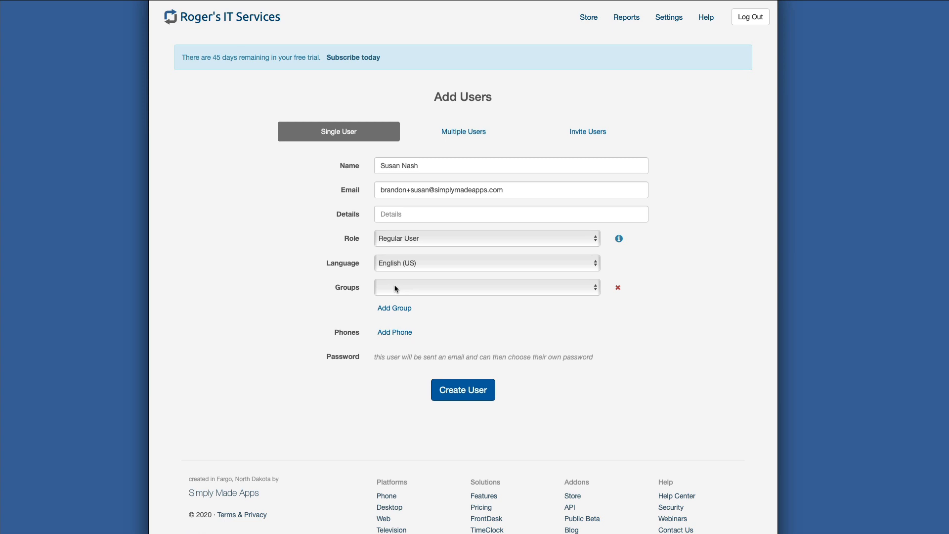
{"action": "left_click", "coordinate": [424, 289]}
{"action": "left_click", "coordinate": [424, 299]}
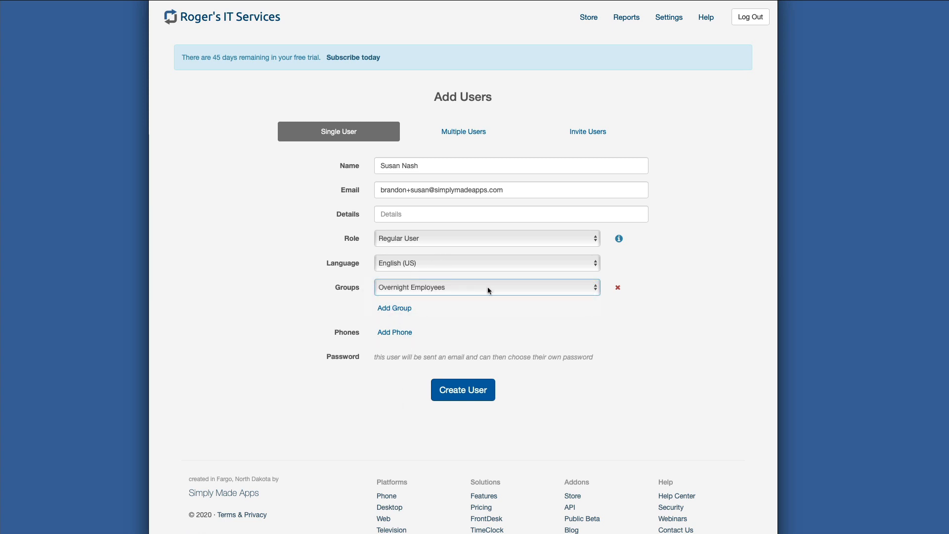
{"action": "left_click", "coordinate": [386, 333]}
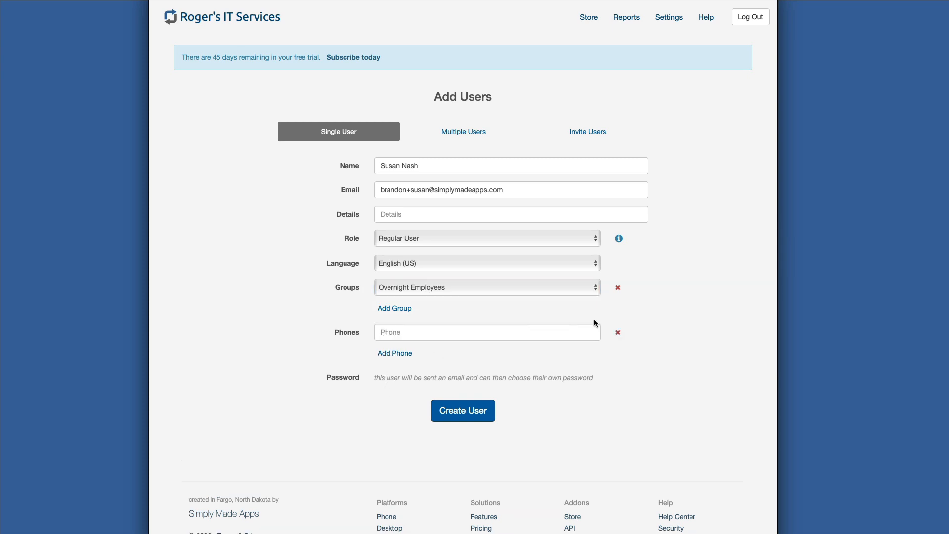
{"action": "left_click", "coordinate": [618, 333]}
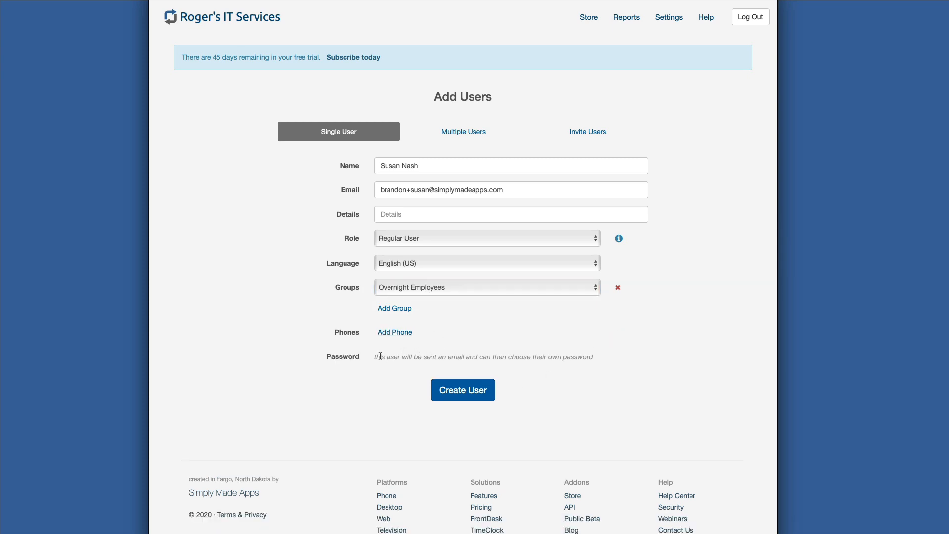
{"action": "left_click", "coordinate": [461, 391]}
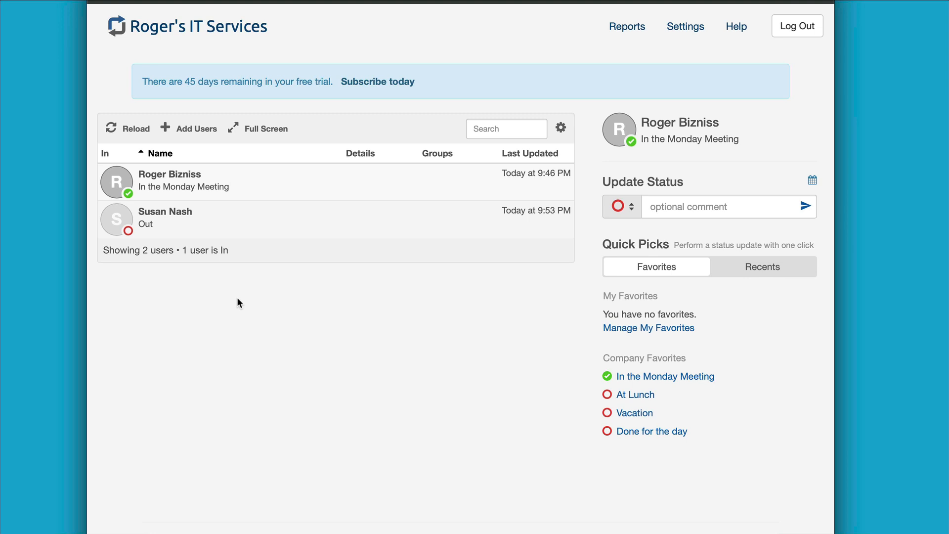
- Open the Phone platform page from the status board's footer and examine its app downloads, features and frequently asked questions
{"action": "scroll", "coordinate": [237, 298], "scroll_direction": "down", "scroll_amount": 2}
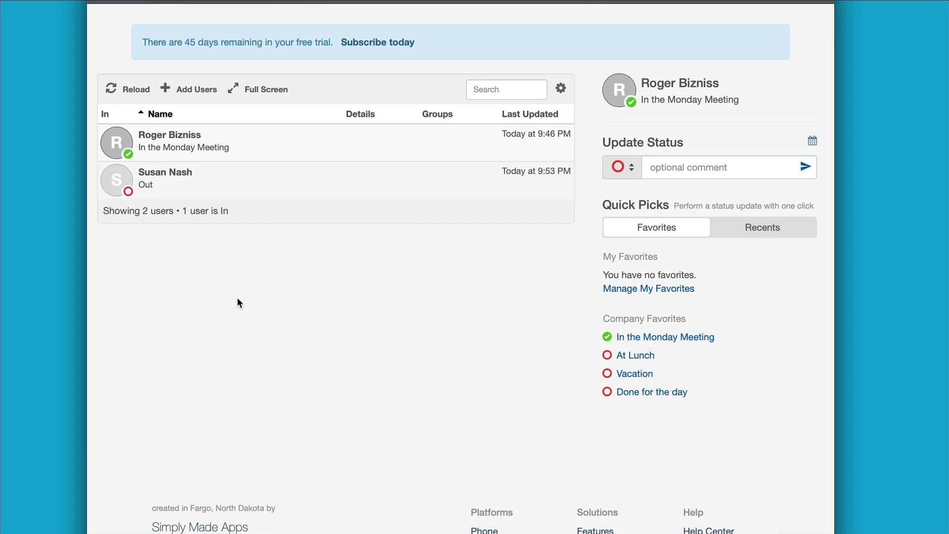
{"action": "scroll", "coordinate": [237, 298], "scroll_direction": "down", "scroll_amount": 1}
{"action": "scroll", "coordinate": [237, 303], "scroll_direction": "down", "scroll_amount": 1}
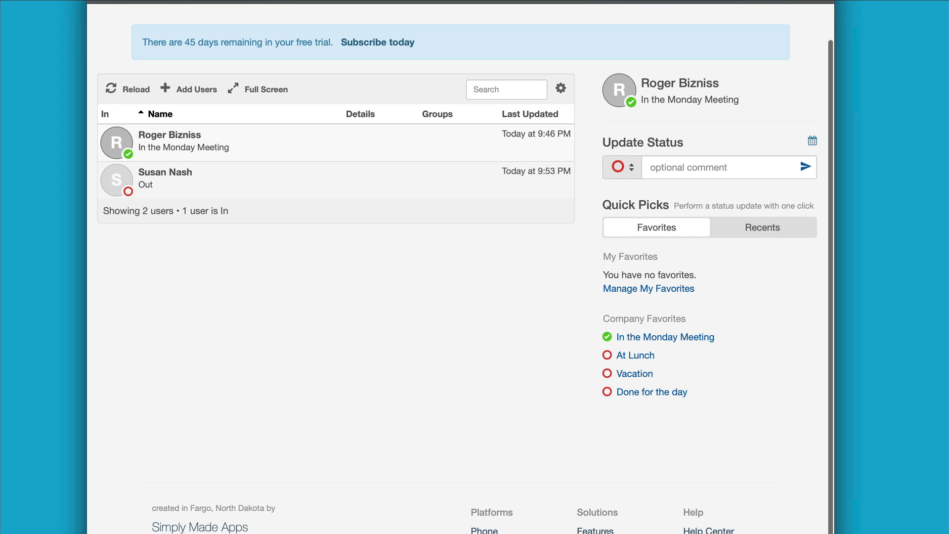
{"action": "scroll", "coordinate": [402, 495], "scroll_direction": "down", "scroll_amount": 2}
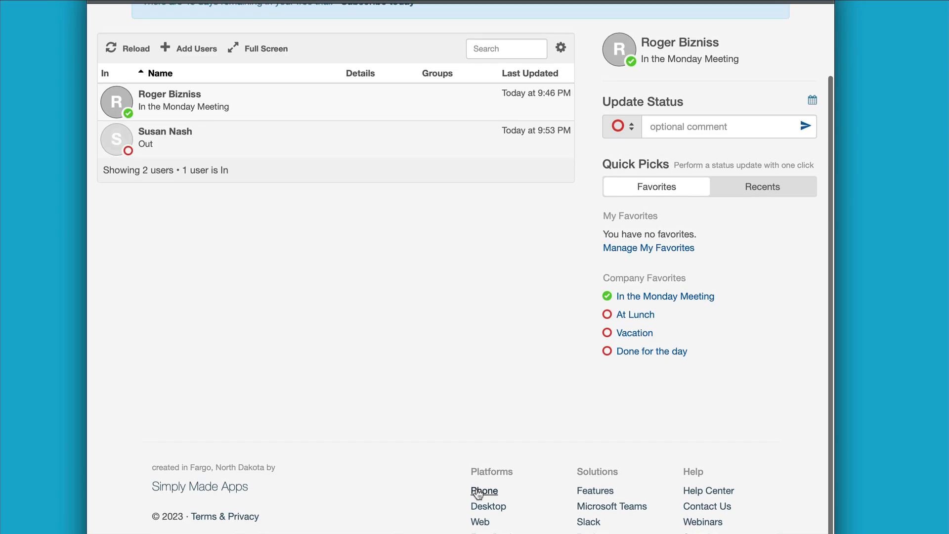
{"action": "left_click", "coordinate": [475, 492]}
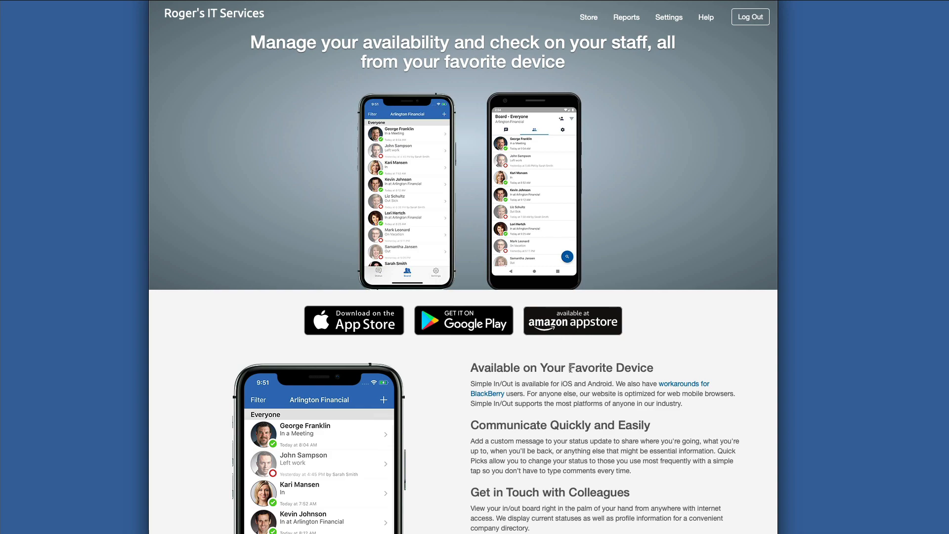
{"action": "scroll", "coordinate": [571, 370], "scroll_direction": "down", "scroll_amount": 15}
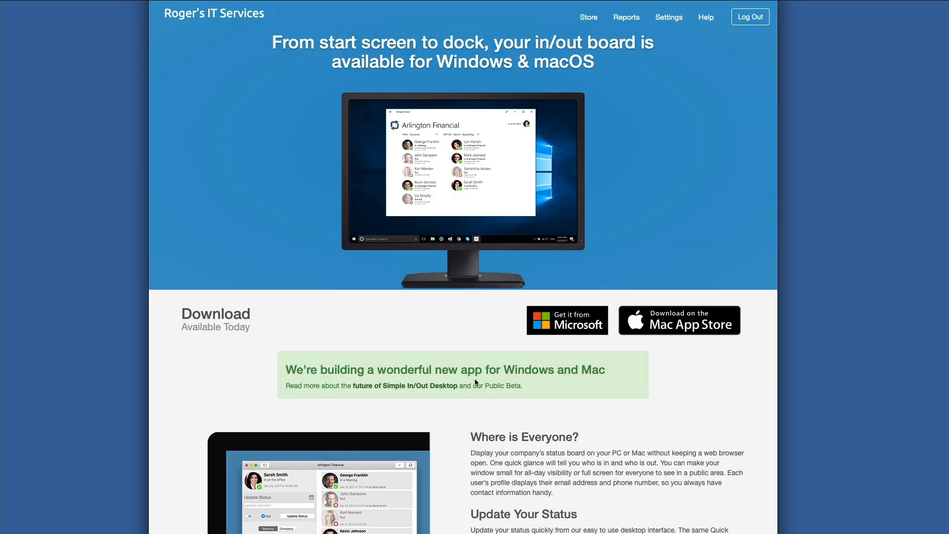
{"action": "scroll", "coordinate": [474, 378], "scroll_direction": "down", "scroll_amount": 5}
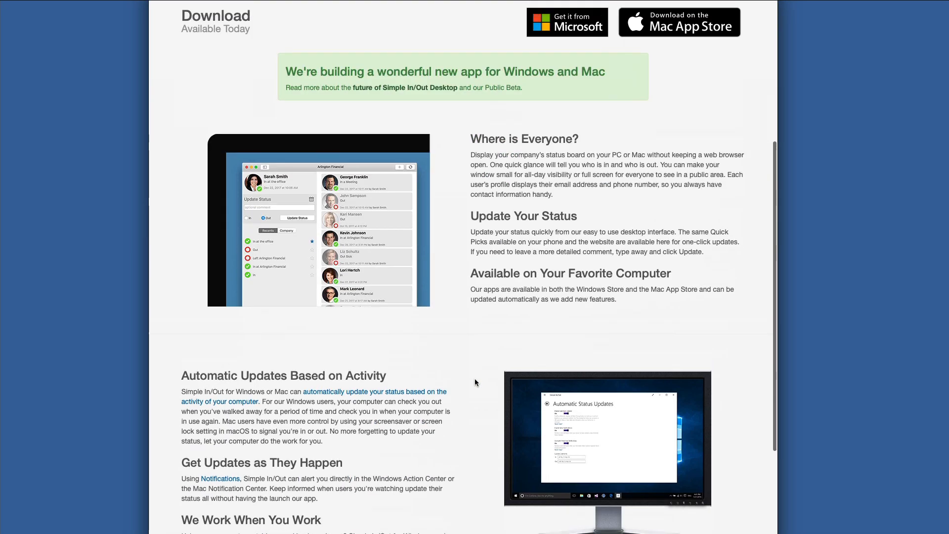
- Examine the Desktop, Web and Television platform pages for their download options and features
{"action": "scroll", "coordinate": [474, 379], "scroll_direction": "down", "scroll_amount": 10}
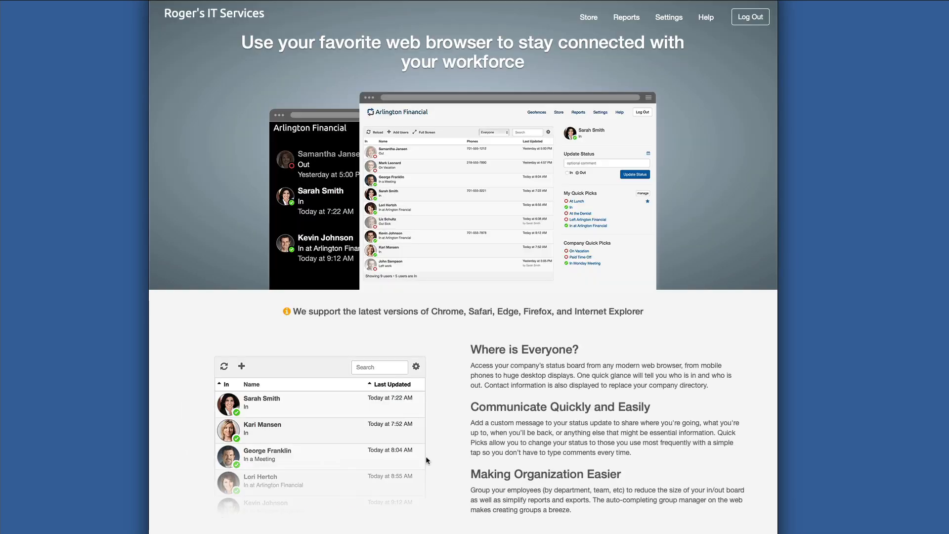
{"action": "scroll", "coordinate": [451, 449], "scroll_direction": "down", "scroll_amount": 5}
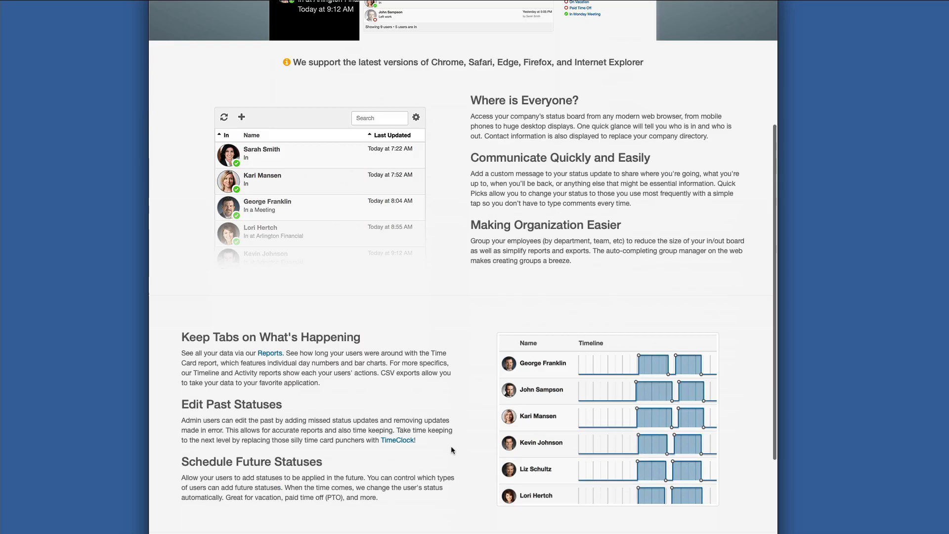
{"action": "scroll", "coordinate": [451, 446], "scroll_direction": "down", "scroll_amount": 9}
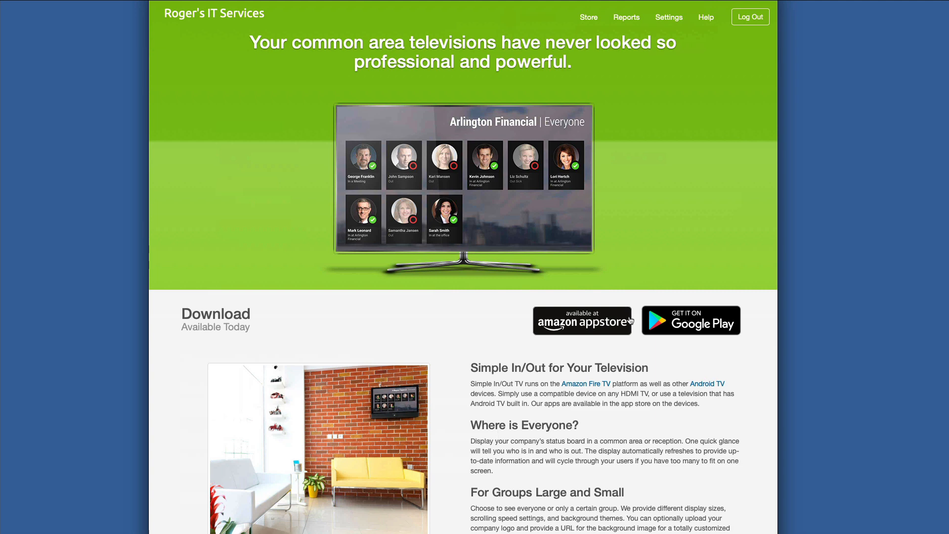
{"action": "scroll", "coordinate": [557, 449], "scroll_direction": "down", "scroll_amount": 10}
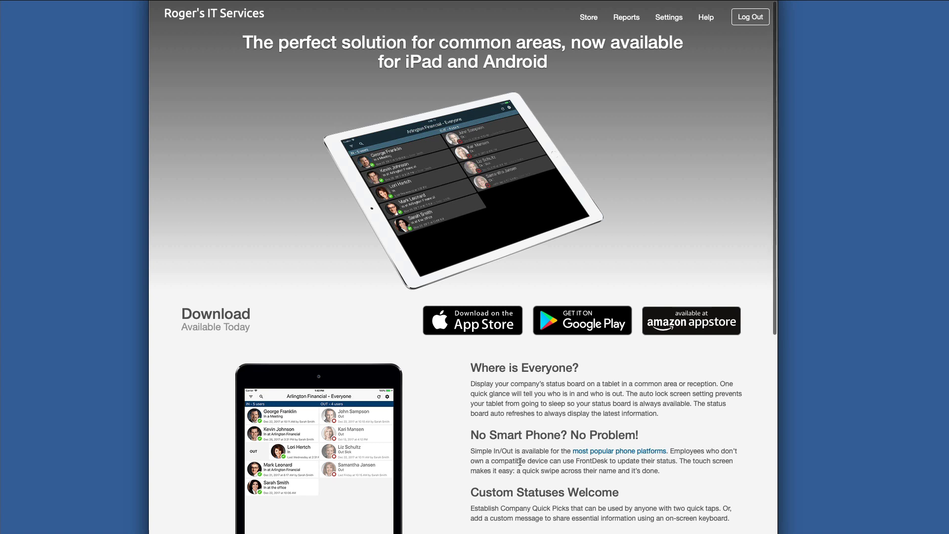
- Examine the FrontDesk and TimeClock solution pages for their download options and features
{"action": "scroll", "coordinate": [520, 462], "scroll_direction": "down", "scroll_amount": 10}
{"action": "scroll", "coordinate": [459, 216], "scroll_direction": "down", "scroll_amount": 2}
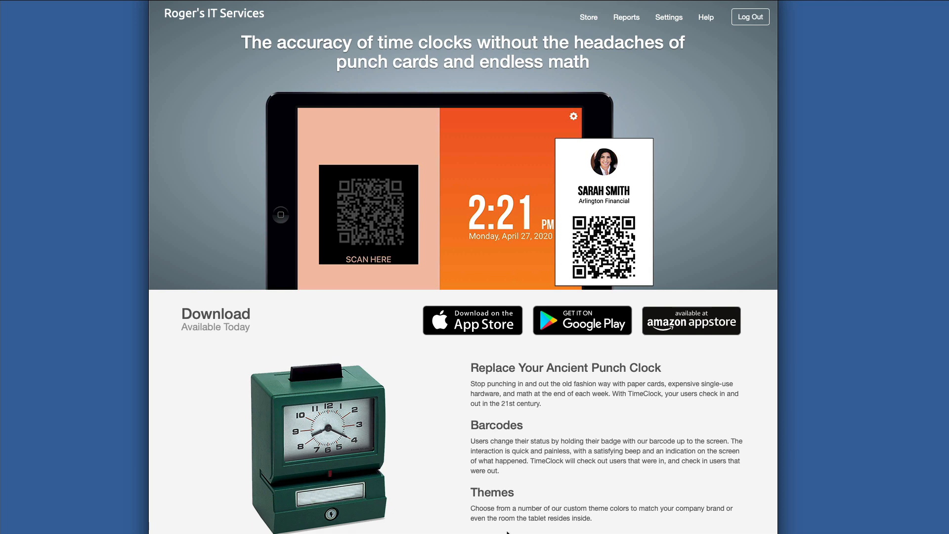
{"action": "scroll", "coordinate": [495, 395], "scroll_direction": "down", "scroll_amount": 5}
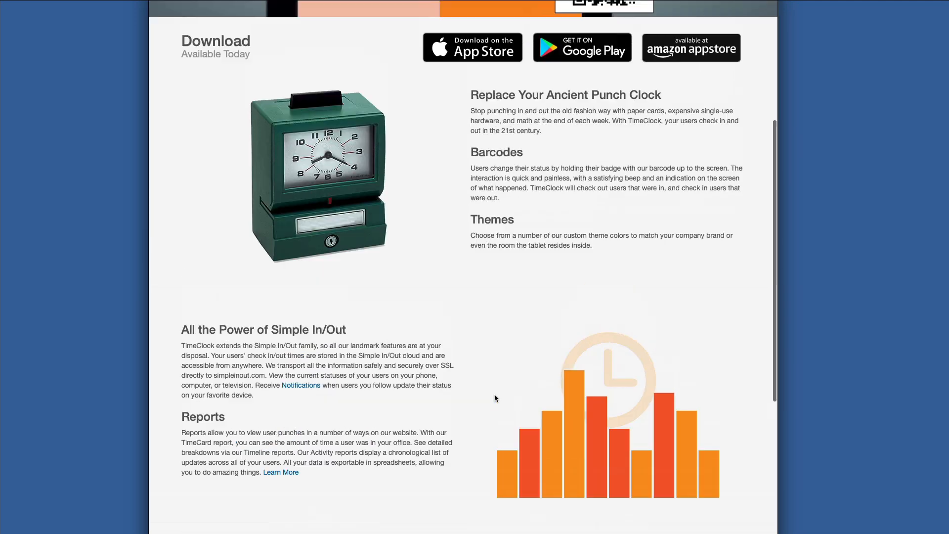
{"action": "scroll", "coordinate": [495, 395], "scroll_direction": "up", "scroll_amount": 6}
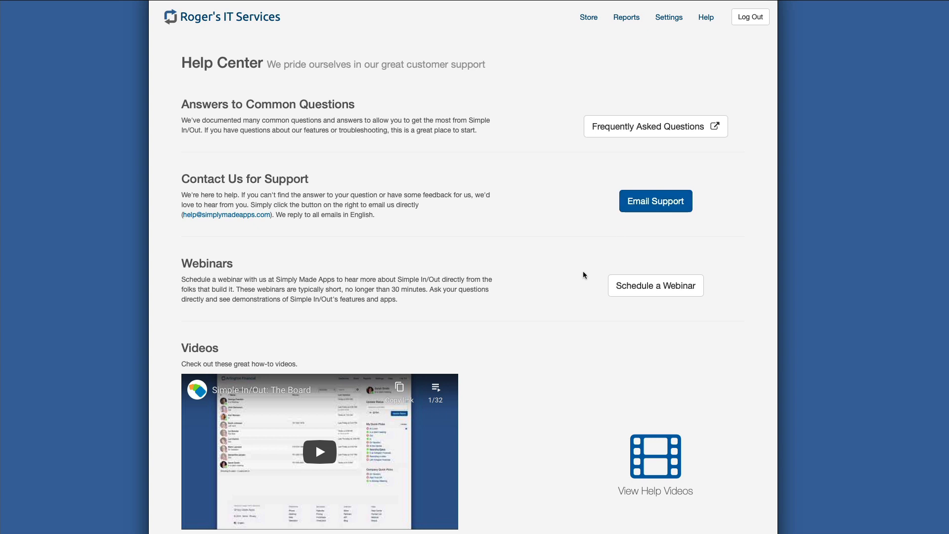
- Examine the Help Center's webinars, videos, getting started documents, system status and security sections
{"action": "scroll", "coordinate": [583, 273], "scroll_direction": "down", "scroll_amount": 3}
{"action": "scroll", "coordinate": [584, 275], "scroll_direction": "down", "scroll_amount": 3}
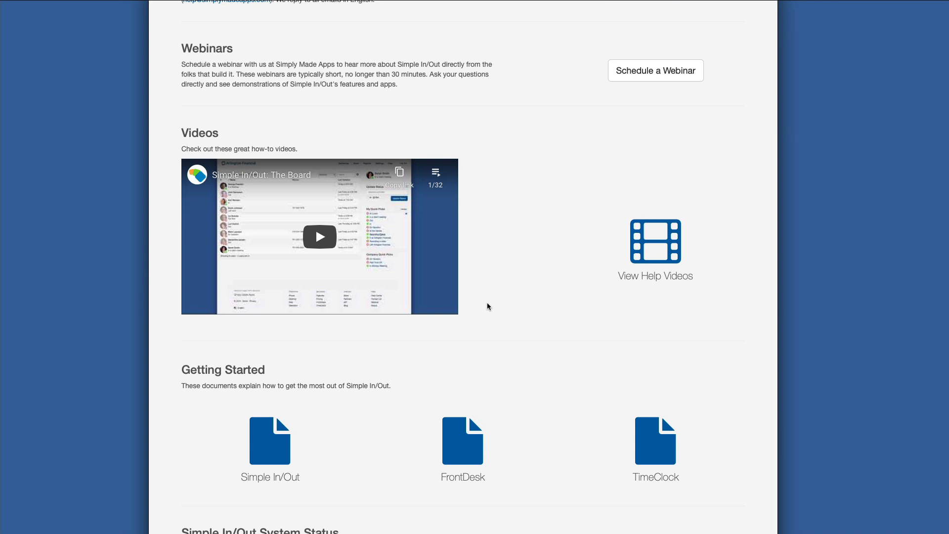
{"action": "scroll", "coordinate": [488, 306], "scroll_direction": "down", "scroll_amount": 5}
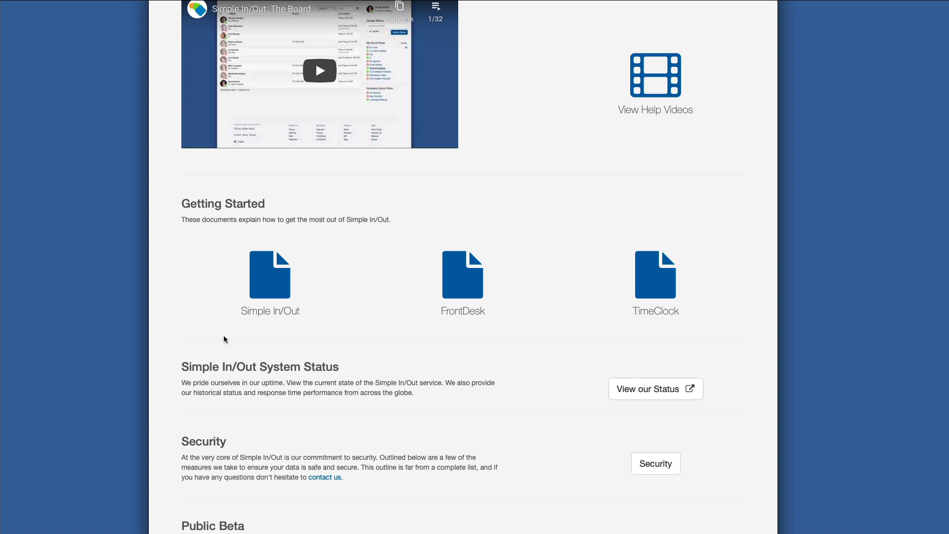
{"action": "scroll", "coordinate": [224, 339], "scroll_direction": "up", "scroll_amount": 8}
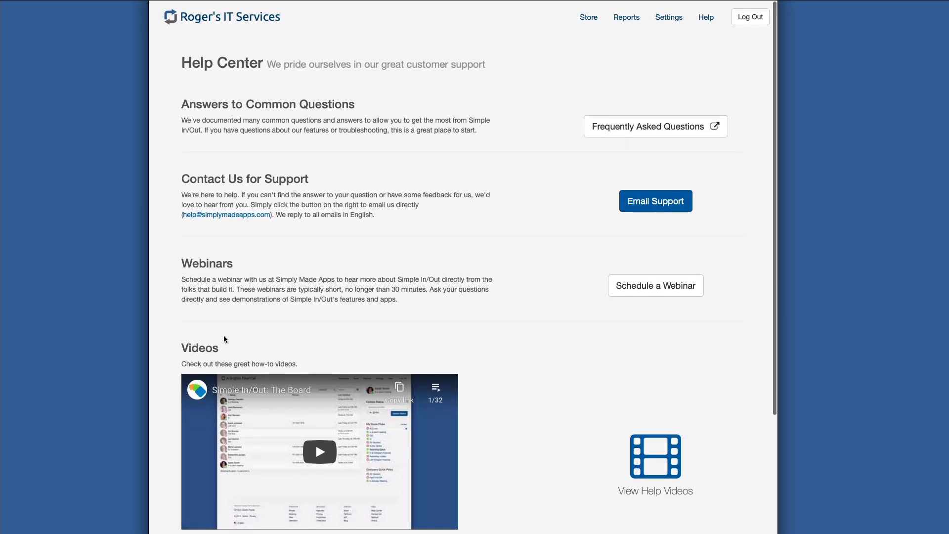